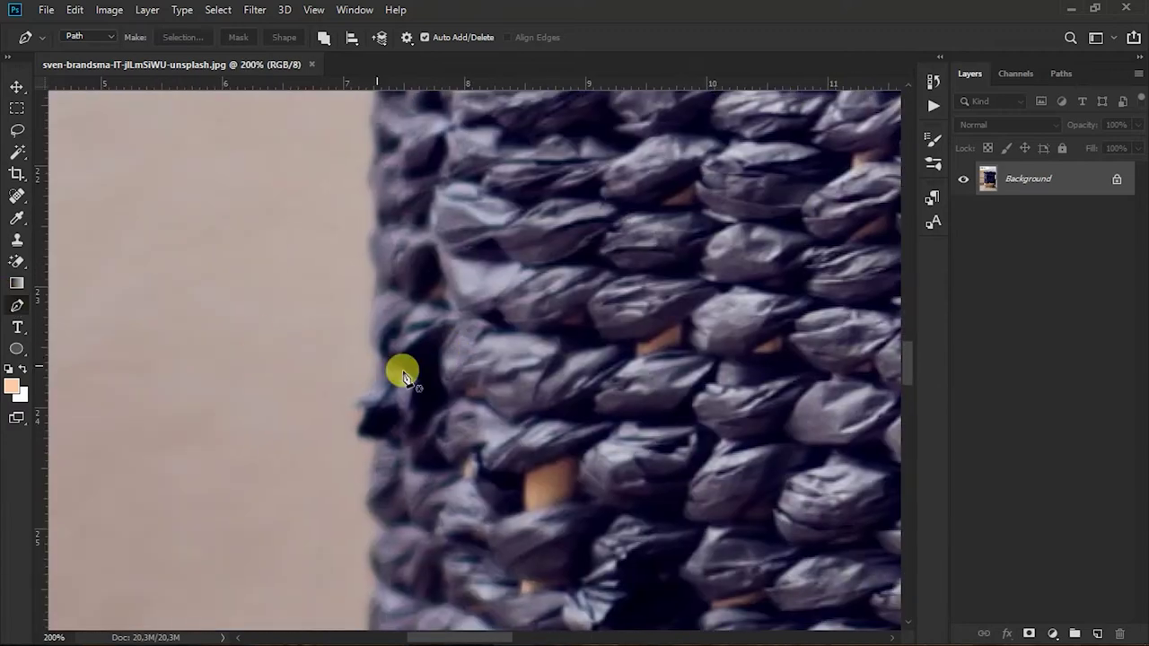
Turn the traced basket path into a selection and mask away its background
{"action": "scroll", "coordinate": [359, 341], "scroll_direction": "up", "scroll_amount": 5}
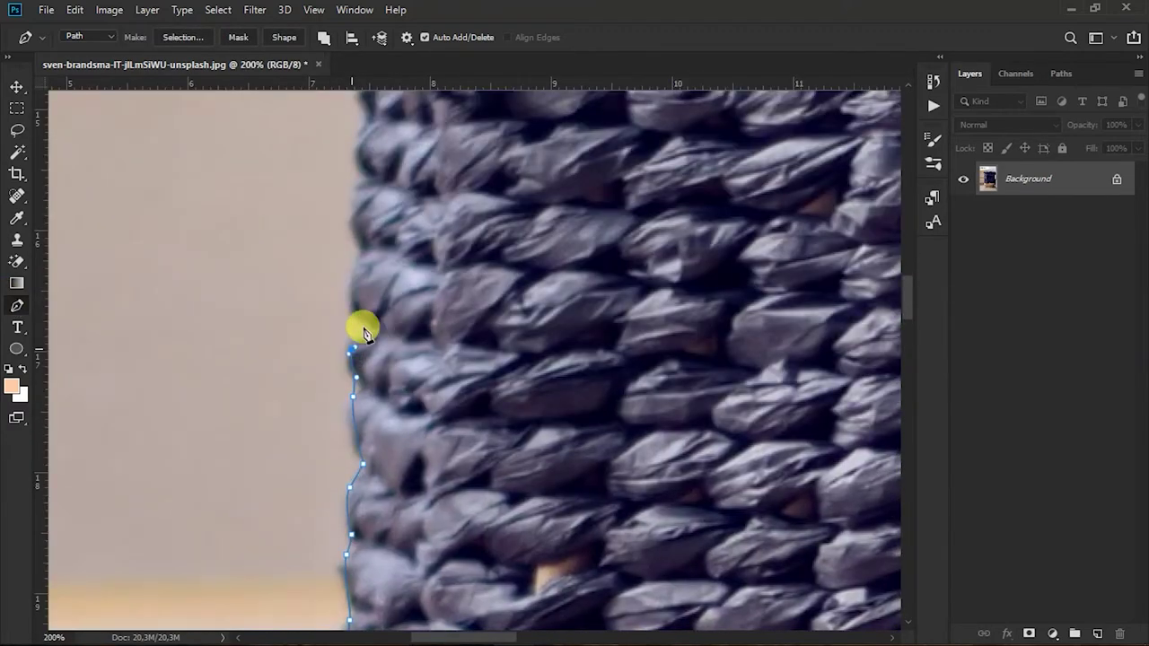
{"action": "scroll", "coordinate": [342, 285], "scroll_direction": "up", "scroll_amount": 3}
{"action": "scroll", "coordinate": [266, 320], "scroll_direction": "up", "scroll_amount": 4}
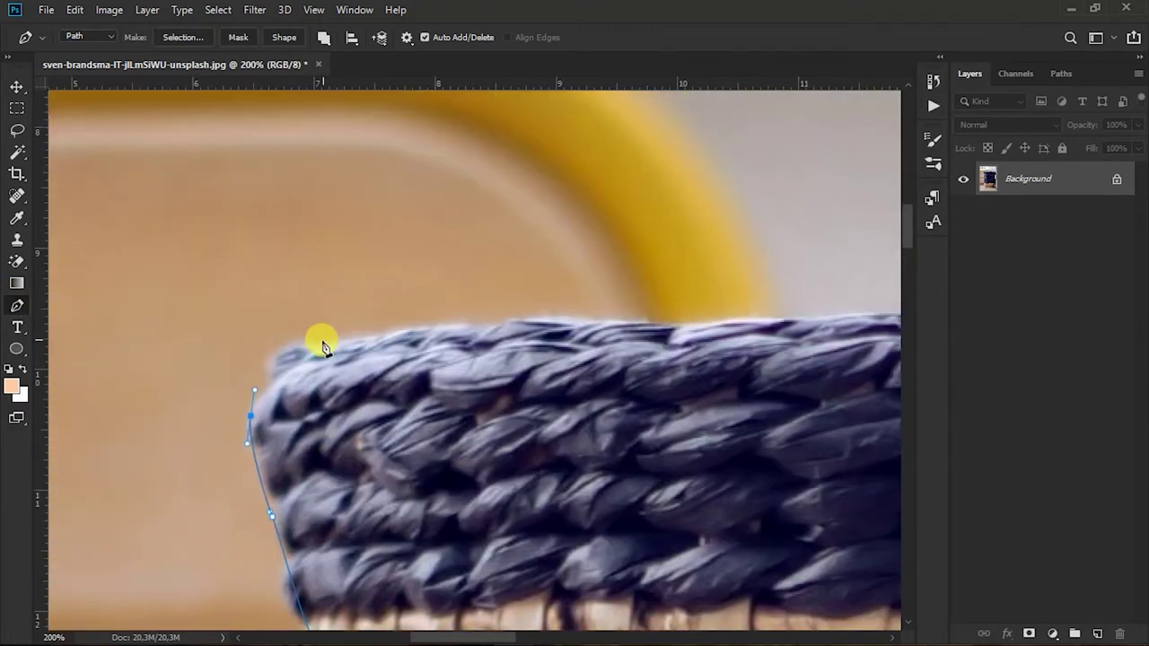
{"action": "scroll", "coordinate": [315, 333], "scroll_direction": "right", "scroll_amount": 4}
{"action": "scroll", "coordinate": [556, 313], "scroll_direction": "right", "scroll_amount": 3}
{"action": "scroll", "coordinate": [494, 337], "scroll_direction": "down", "scroll_amount": 3}
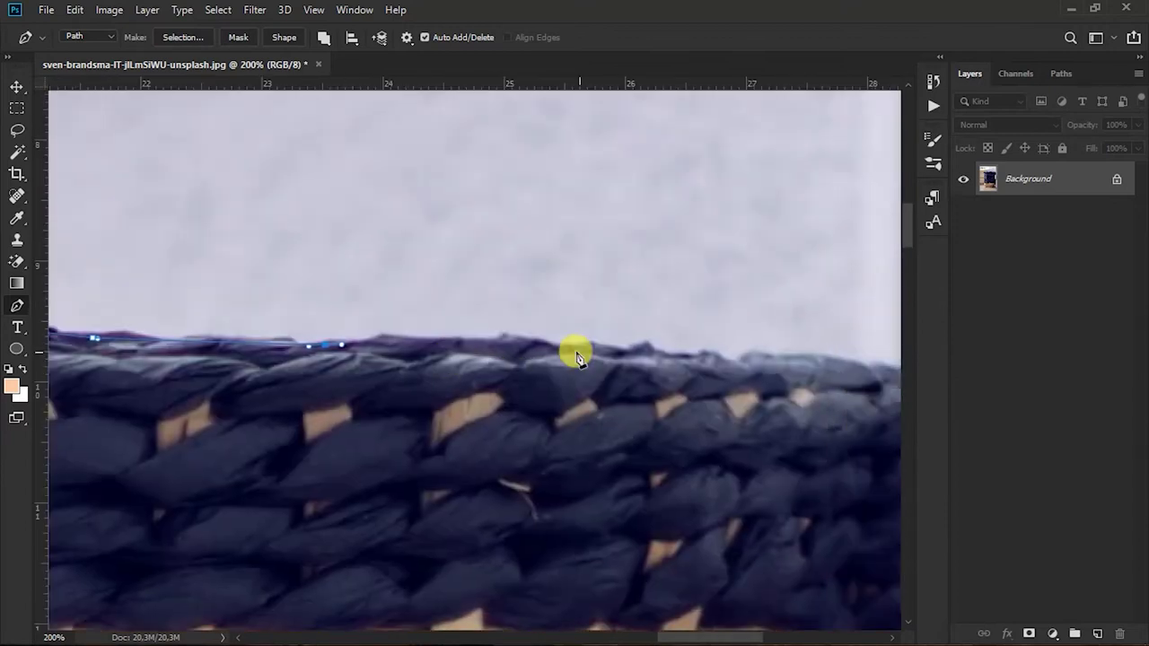
{"action": "scroll", "coordinate": [516, 305], "scroll_direction": "right", "scroll_amount": 5}
{"action": "scroll", "coordinate": [474, 308], "scroll_direction": "down", "scroll_amount": 3}
{"action": "scroll", "coordinate": [482, 341], "scroll_direction": "down", "scroll_amount": 3}
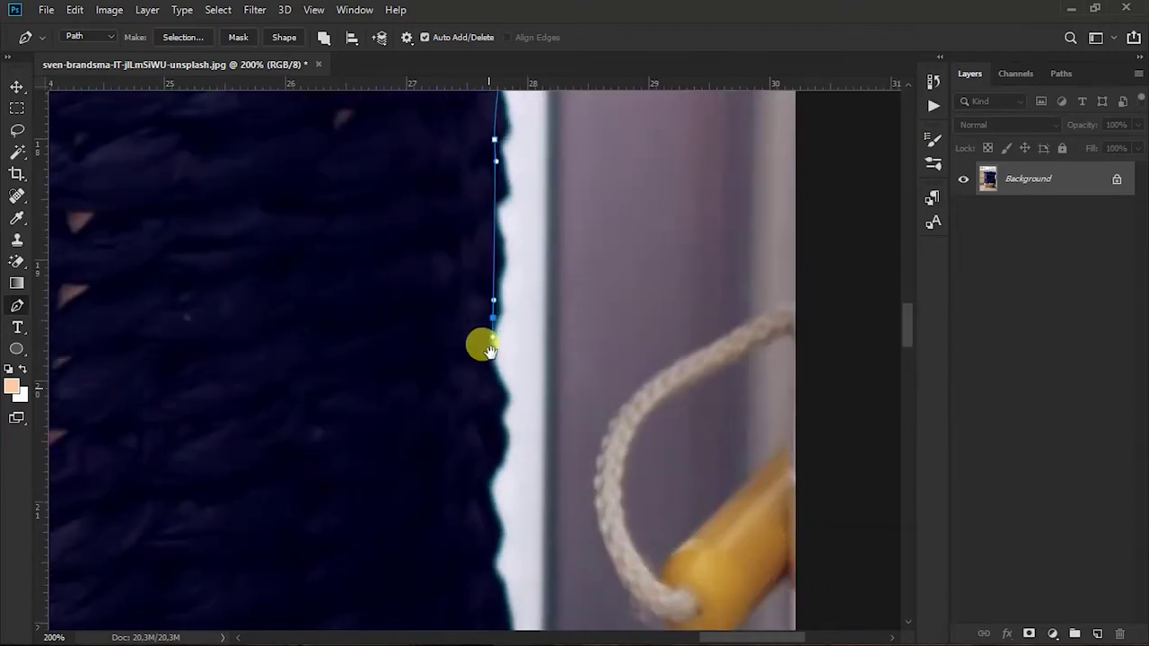
{"action": "scroll", "coordinate": [487, 443], "scroll_direction": "down", "scroll_amount": 3}
{"action": "scroll", "coordinate": [523, 345], "scroll_direction": "down", "scroll_amount": 3}
{"action": "scroll", "coordinate": [516, 404], "scroll_direction": "down", "scroll_amount": 3}
{"action": "scroll", "coordinate": [505, 464], "scroll_direction": "down", "scroll_amount": 3}
{"action": "scroll", "coordinate": [526, 392], "scroll_direction": "left", "scroll_amount": 3}
{"action": "scroll", "coordinate": [493, 405], "scroll_direction": "left", "scroll_amount": 3}
{"action": "scroll", "coordinate": [521, 377], "scroll_direction": "left", "scroll_amount": 3}
{"action": "scroll", "coordinate": [467, 384], "scroll_direction": "left", "scroll_amount": 3}
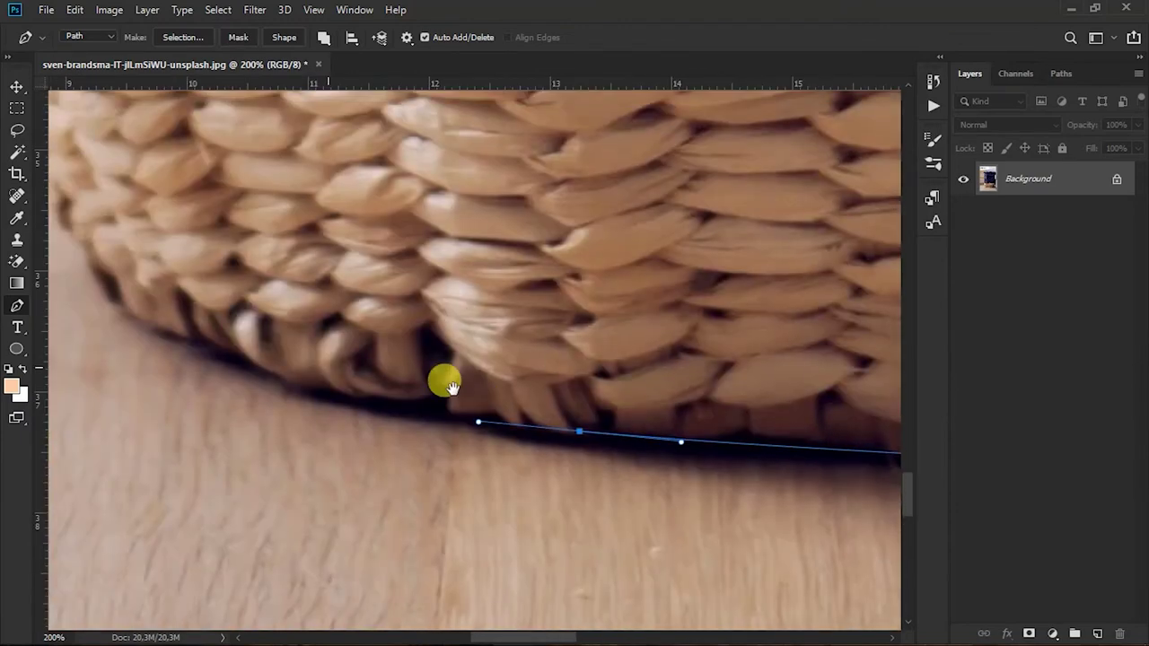
{"action": "scroll", "coordinate": [359, 388], "scroll_direction": "left", "scroll_amount": 3}
{"action": "scroll", "coordinate": [297, 359], "scroll_direction": "up", "scroll_amount": 3}
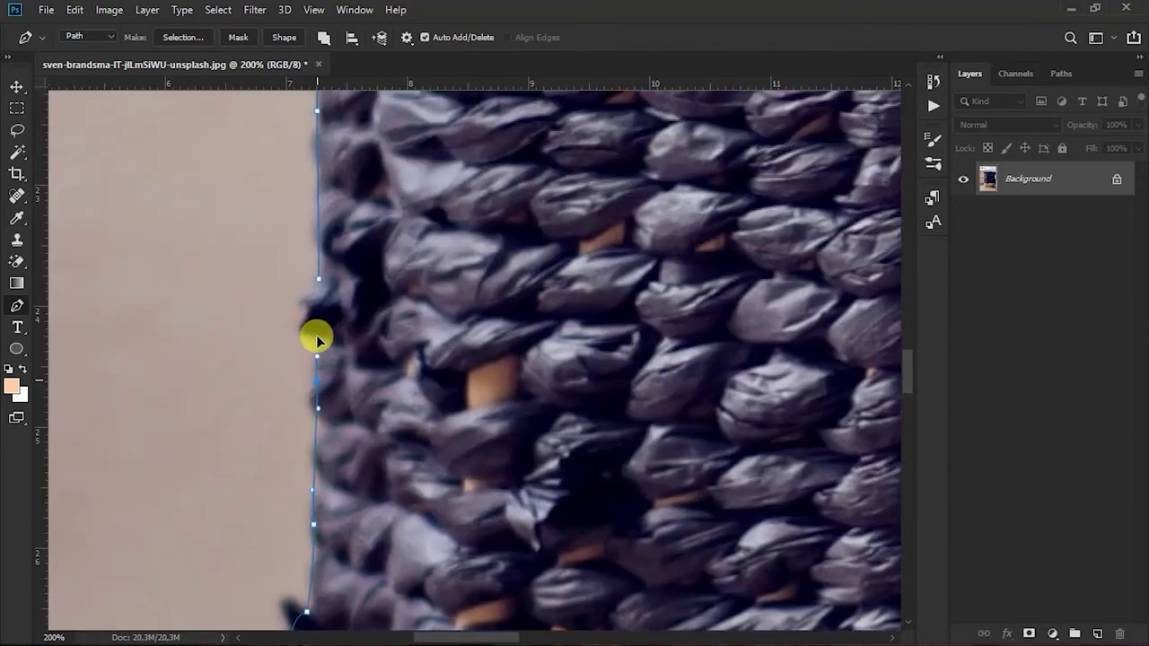
{"action": "right_click", "coordinate": [422, 213]}
{"action": "left_click", "coordinate": [480, 281]}
{"action": "left_click", "coordinate": [663, 154]}
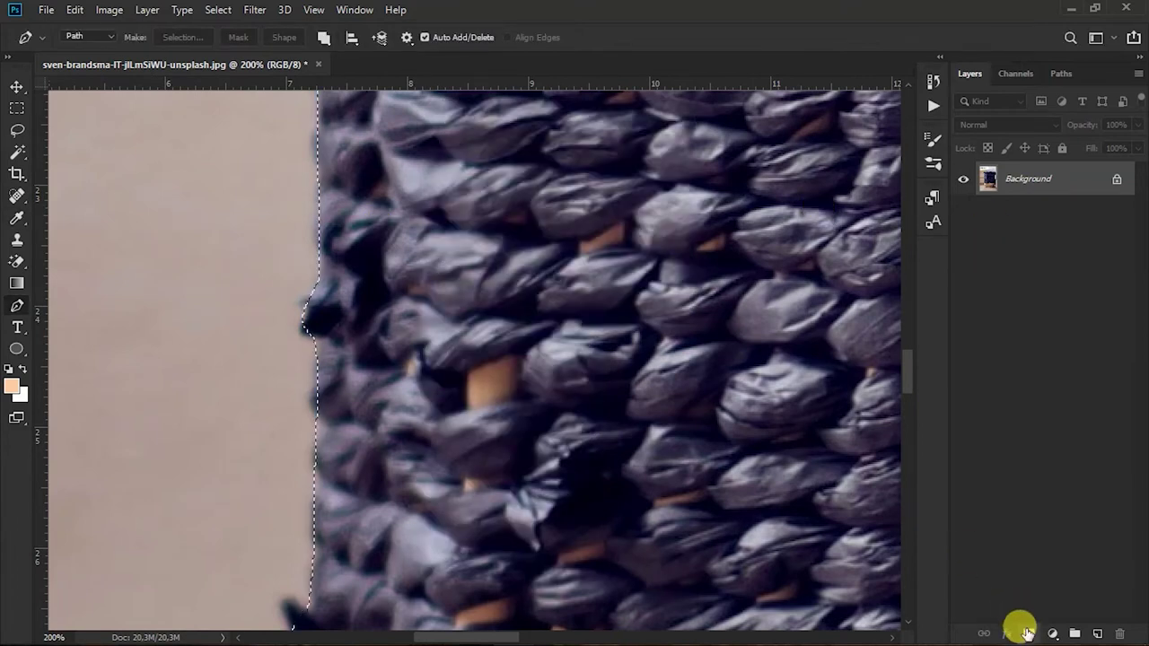
{"action": "left_click", "coordinate": [1029, 633]}
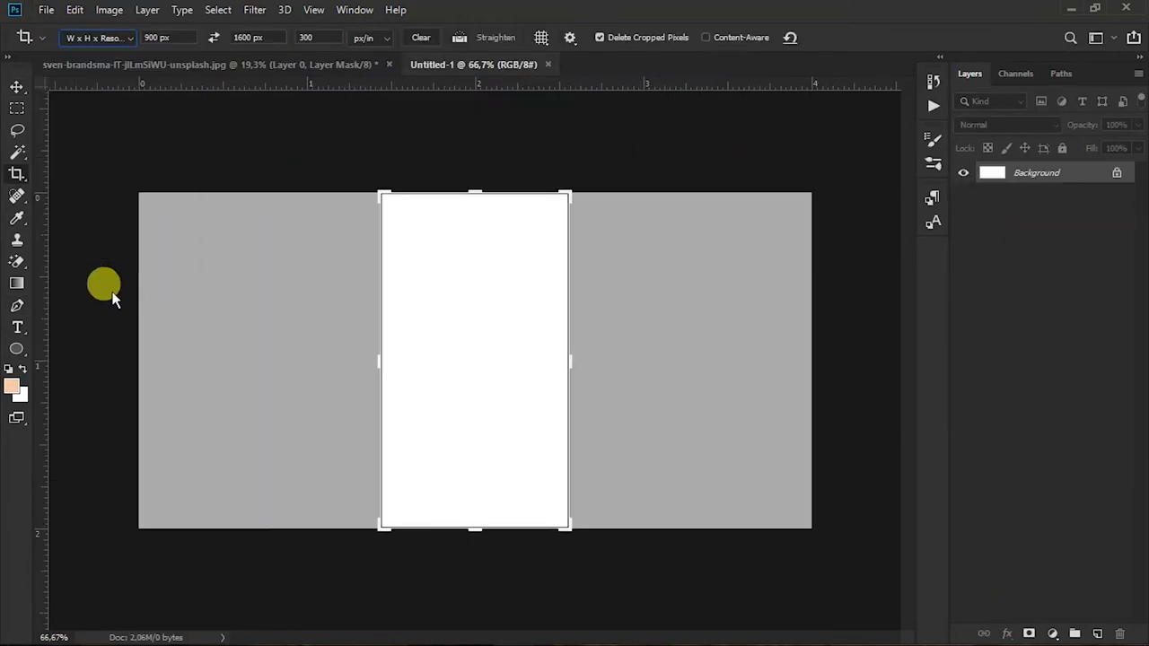
Crop a new document to the Instagram Portrait preset size
{"action": "left_click", "coordinate": [97, 38]}
{"action": "scroll", "coordinate": [267, 333], "scroll_direction": "down", "scroll_amount": 5}
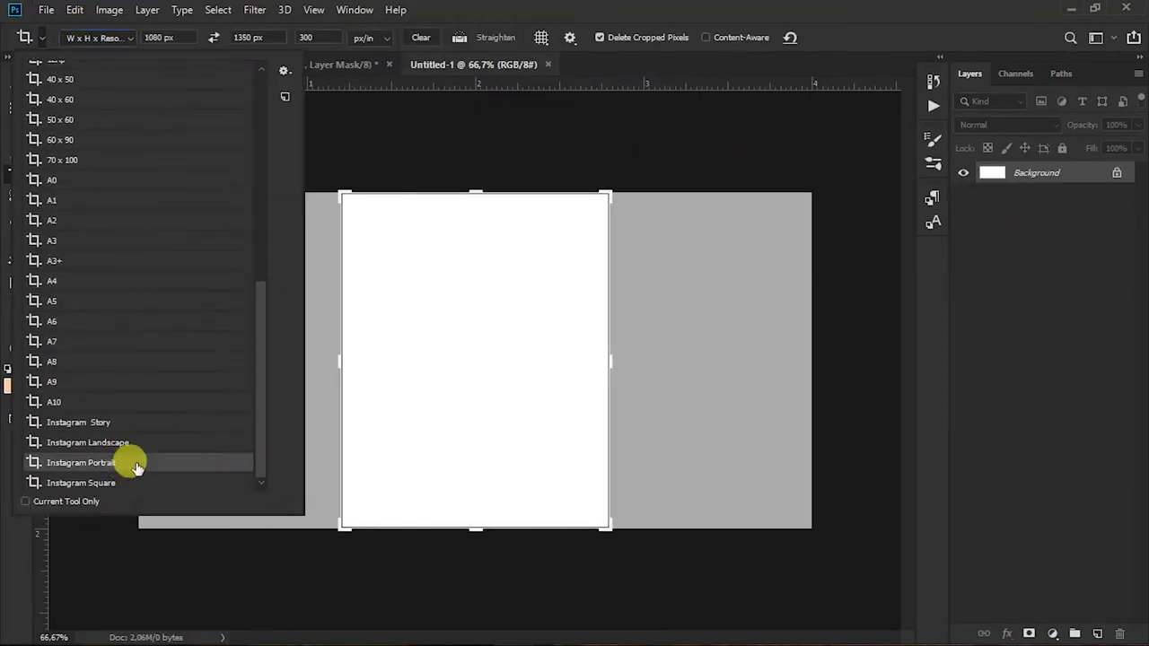
{"action": "left_click", "coordinate": [128, 462]}
{"action": "left_click", "coordinate": [819, 38]}
Add a peach Solid Color fill layer and delete the white background layer
{"action": "key", "text": "v"}
{"action": "left_click", "coordinate": [1053, 633]}
{"action": "left_click", "coordinate": [1050, 333]}
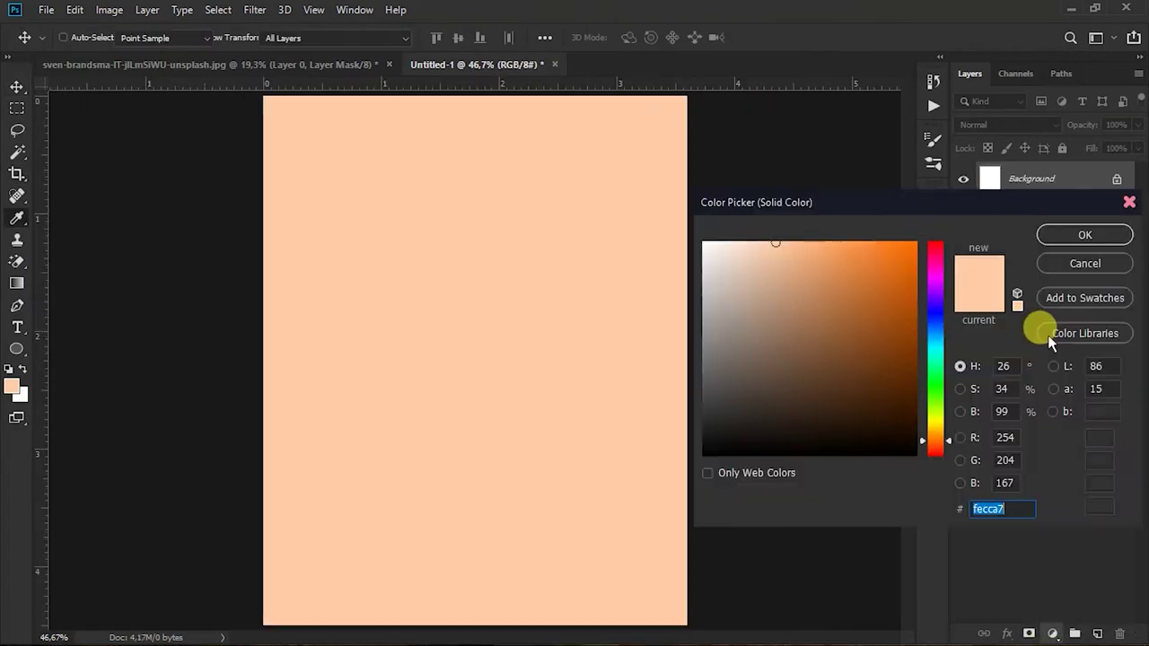
{"action": "left_click", "coordinate": [1054, 235]}
{"action": "left_click_drag", "start_coordinate": [1126, 222], "coordinate": [1128, 588]}
Drag the masked basket into the portrait document and shrink it to fit
{"action": "left_click", "coordinate": [260, 70]}
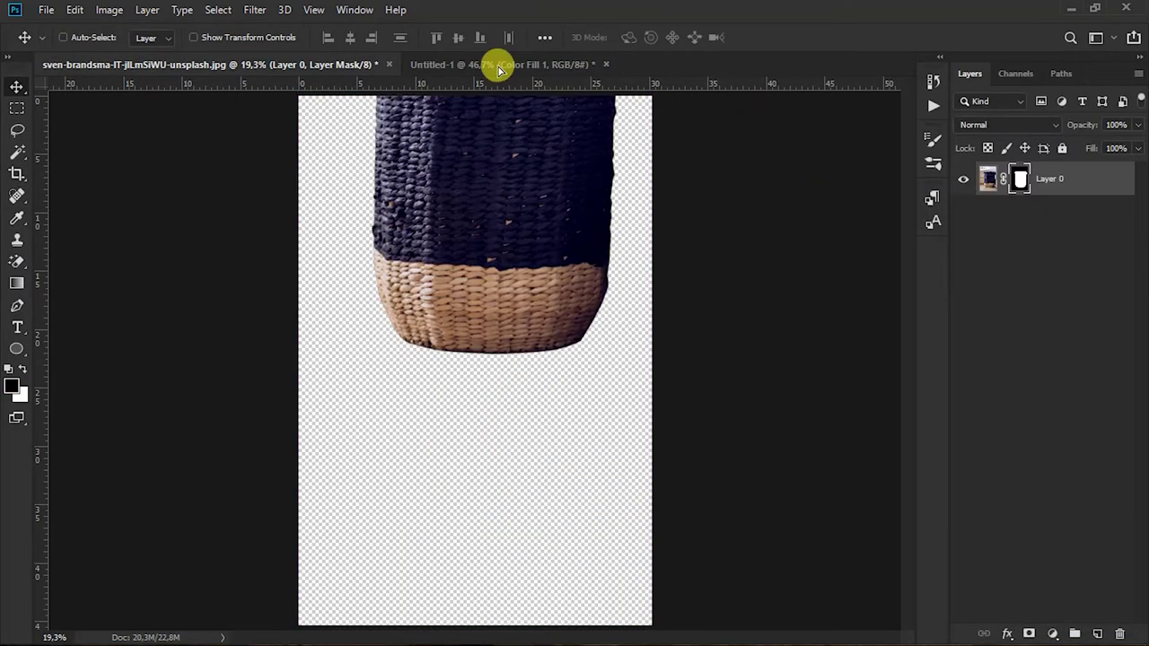
{"action": "left_click_drag", "start_coordinate": [386, 269], "coordinate": [482, 244]}
{"action": "key", "text": "ctrl+t"}
{"action": "key", "text": "ctrl+minus"}
{"action": "key", "text": "ctrl+minus"}
{"action": "key", "text": "ctrl+minus"}
{"action": "left_click_drag", "start_coordinate": [626, 588], "coordinate": [513, 428]}
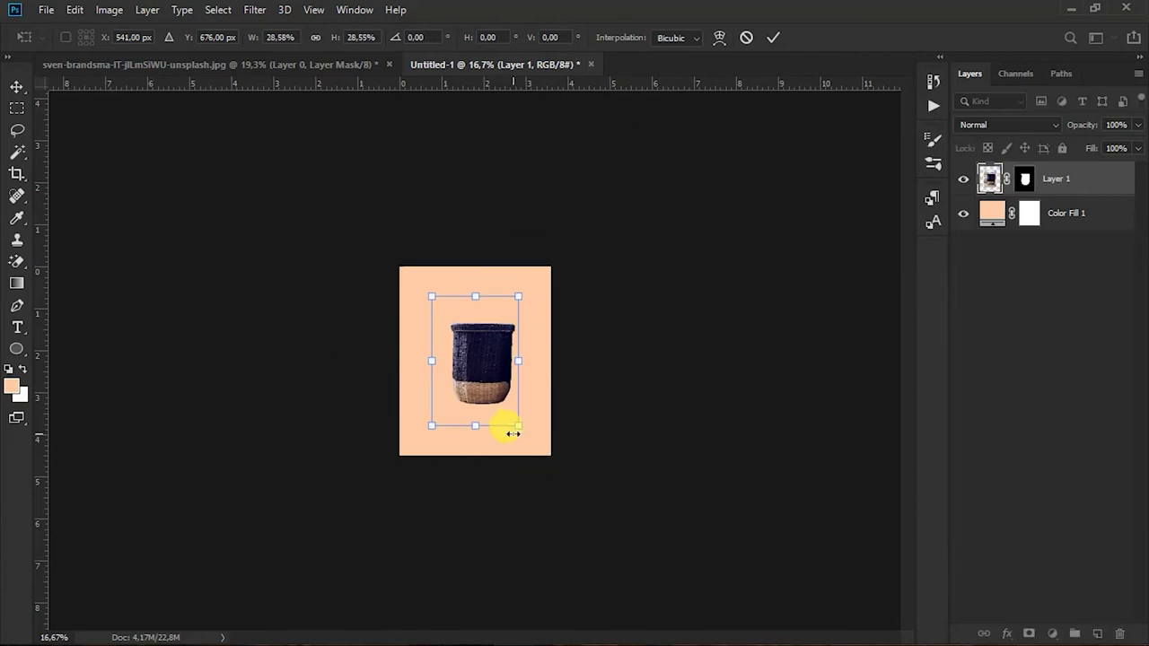
{"action": "key", "text": "Return"}
{"action": "key", "text": "ctrl+plus"}
{"action": "key", "text": "ctrl+plus"}
Flip the basket horizontally with Free Transform
{"action": "key", "text": "ctrl+t"}
{"action": "right_click", "coordinate": [515, 324]}
{"action": "left_click", "coordinate": [552, 415]}
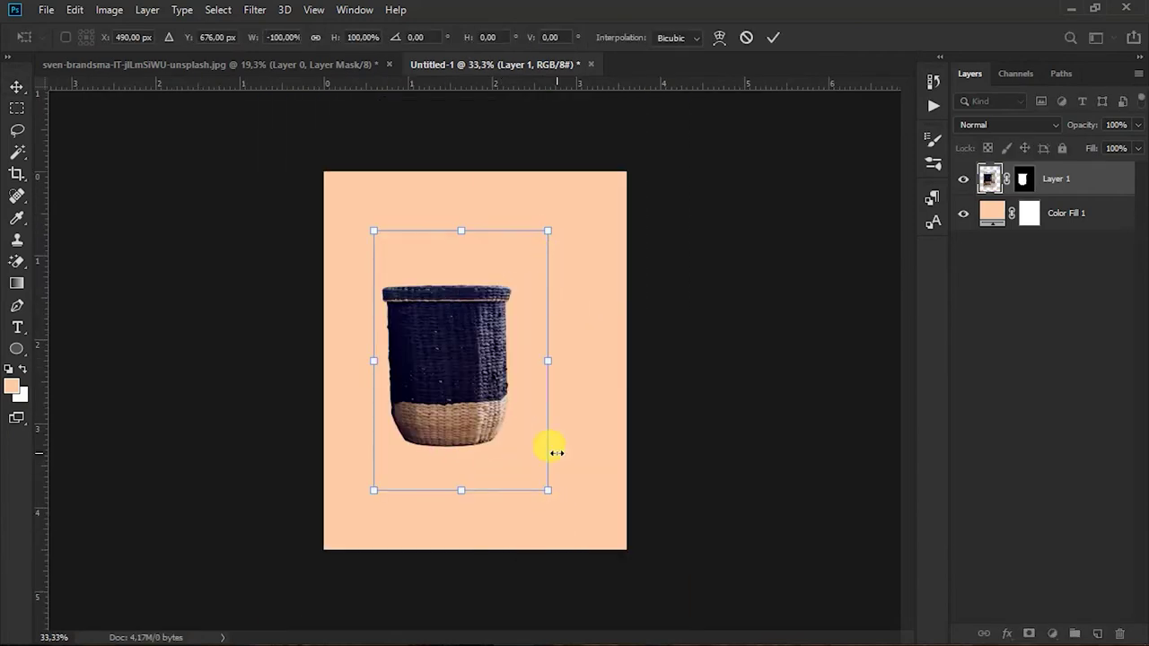
{"action": "key", "text": "Return"}
Open katie-treadway-EwE4tBYh3ms-unsplash.jpg from the downloads folder and zoom in on the mane
{"action": "key", "text": "alt+Tab"}
{"action": "left_click_drag", "start_coordinate": [692, 269], "coordinate": [597, 7]}
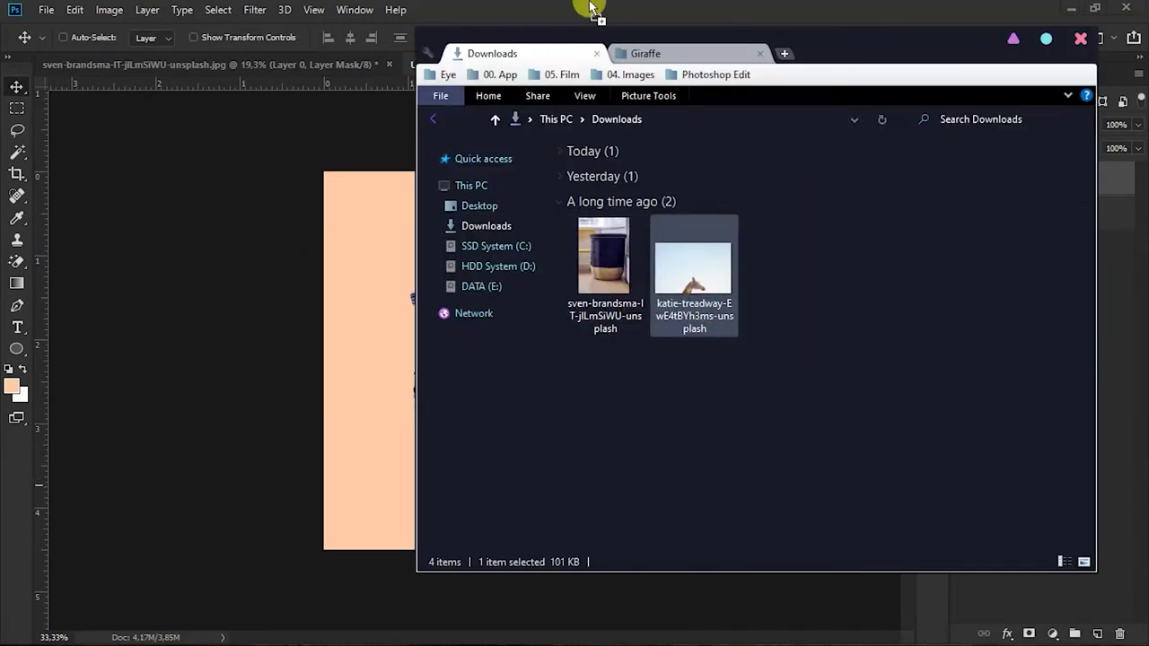
{"action": "scroll", "coordinate": [636, 346], "scroll_direction": "up", "scroll_amount": 5}
{"action": "scroll", "coordinate": [469, 430], "scroll_direction": "down", "scroll_amount": 3}
{"action": "key", "text": "ctrl+plus"}
{"action": "key", "text": "ctrl+plus"}
{"action": "key", "text": "ctrl+plus"}
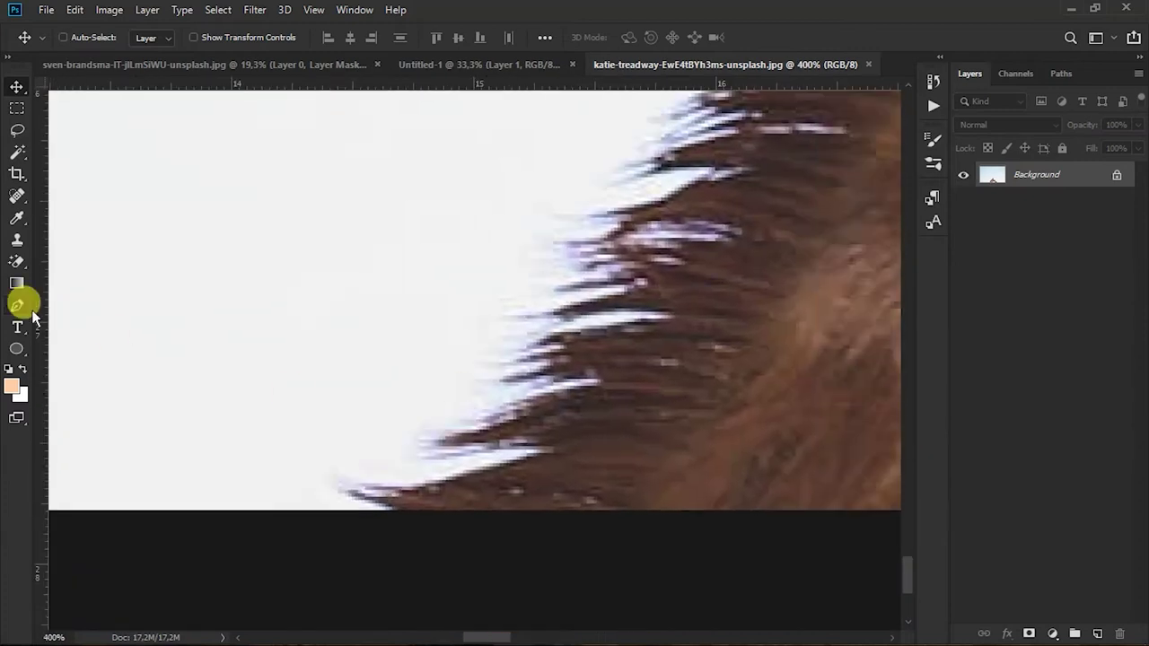
Pen-trace the giraffe's mane edge and up around the ear
{"action": "left_click", "coordinate": [386, 513]}
{"action": "left_click", "coordinate": [405, 479]}
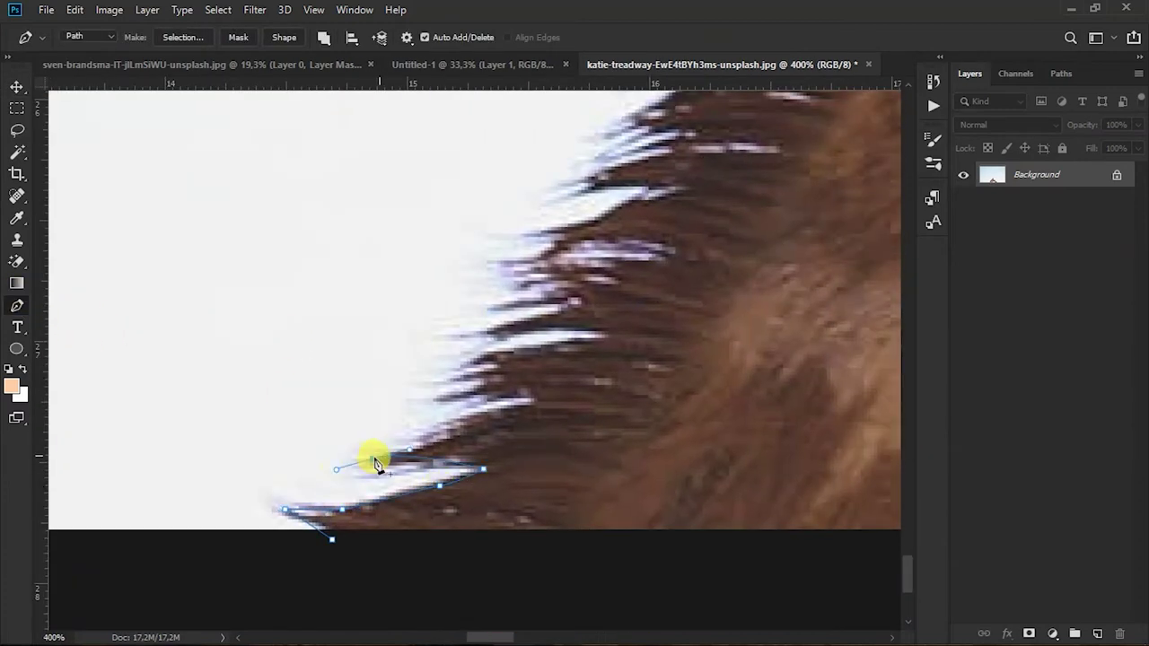
{"action": "left_click", "coordinate": [377, 459]}
{"action": "left_click", "coordinate": [402, 462]}
{"action": "left_click_drag", "start_coordinate": [409, 444], "coordinate": [409, 455]}
{"action": "mouse_move", "coordinate": [530, 423]}
{"action": "left_mouse_down"}
{"action": "mouse_move", "coordinate": [389, 422]}
{"action": "mouse_move", "coordinate": [482, 385]}
{"action": "mouse_move", "coordinate": [405, 436]}
{"action": "mouse_move", "coordinate": [446, 387]}
{"action": "left_mouse_up"}
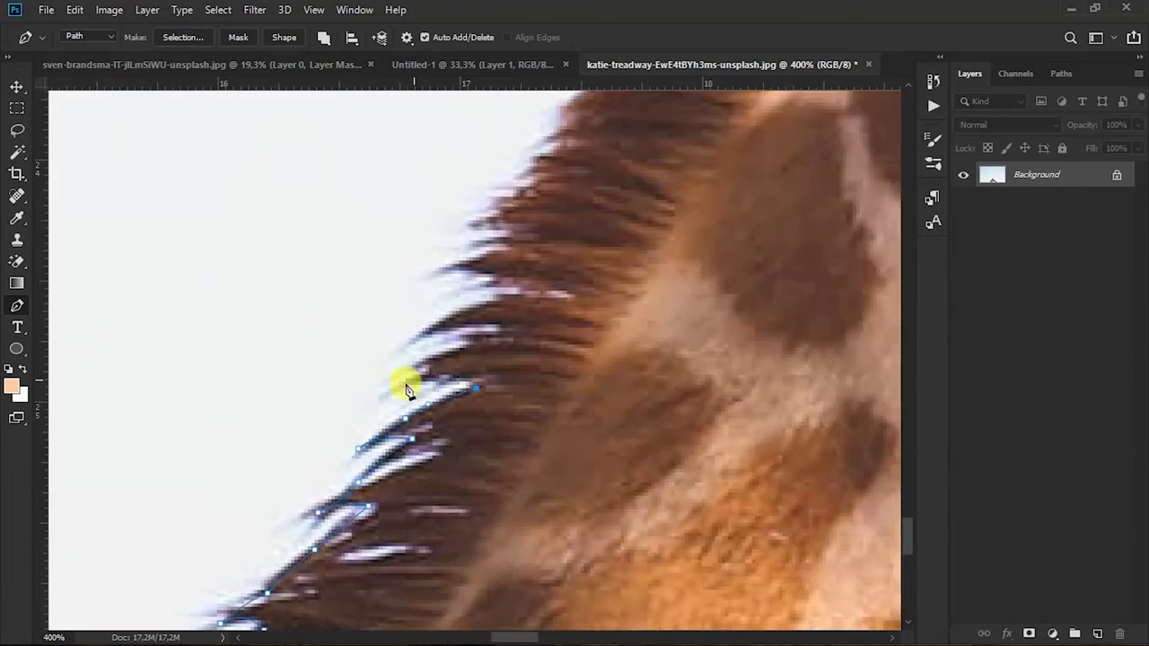
{"action": "mouse_move", "coordinate": [412, 342]}
{"action": "left_mouse_down"}
{"action": "mouse_move", "coordinate": [479, 300]}
{"action": "mouse_move", "coordinate": [441, 328]}
{"action": "mouse_move", "coordinate": [502, 309]}
{"action": "mouse_move", "coordinate": [353, 602]}
{"action": "left_mouse_up"}
{"action": "left_click", "coordinate": [503, 309]}
{"action": "left_click", "coordinate": [457, 466]}
{"action": "left_click", "coordinate": [501, 392]}
{"action": "left_click", "coordinate": [422, 333]}
Continue the pen path across the top of the mane, its tufts and the ear edge
{"action": "scroll", "coordinate": [449, 314], "scroll_direction": "up", "scroll_amount": 3}
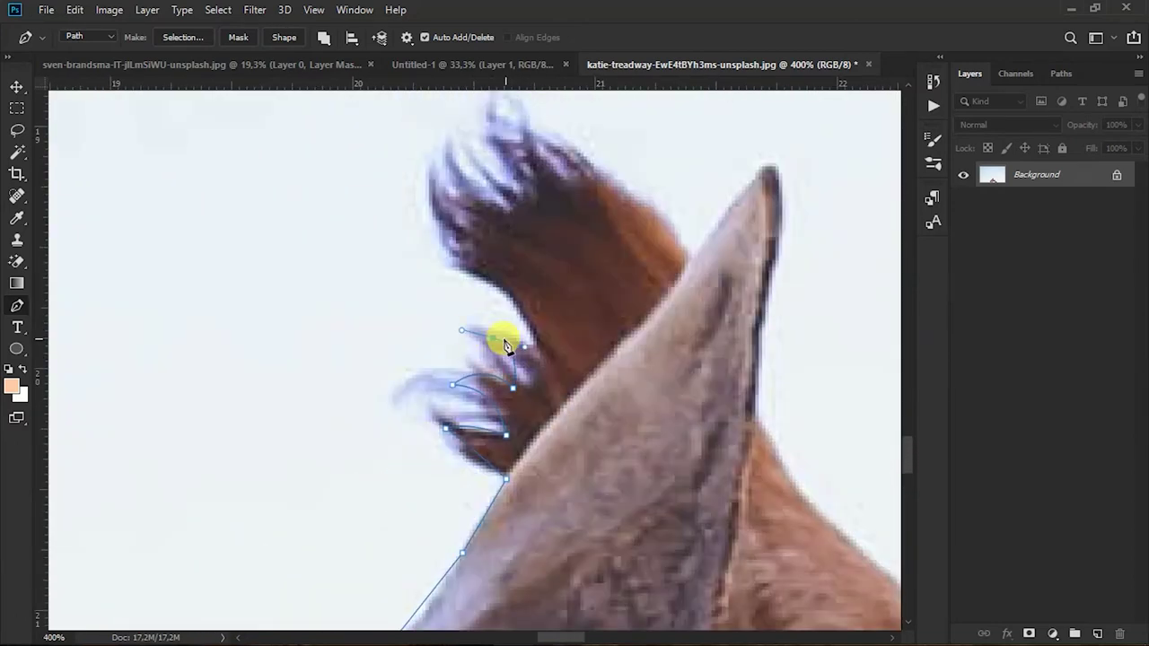
{"action": "left_click", "coordinate": [503, 333]}
{"action": "scroll", "coordinate": [440, 289], "scroll_direction": "up", "scroll_amount": 2}
{"action": "scroll", "coordinate": [490, 311], "scroll_direction": "up", "scroll_amount": 2}
{"action": "left_click", "coordinate": [520, 341]}
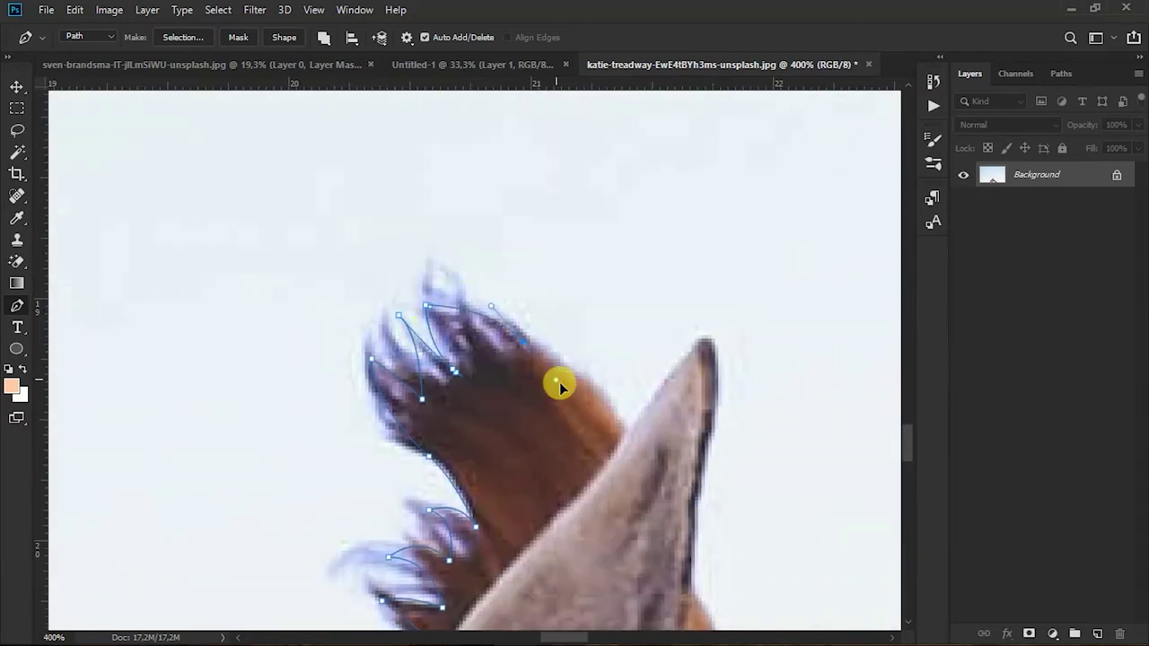
{"action": "left_click", "coordinate": [587, 333]}
{"action": "scroll", "coordinate": [553, 380], "scroll_direction": "down", "scroll_amount": 3}
{"action": "left_click", "coordinate": [554, 380]}
{"action": "scroll", "coordinate": [548, 364], "scroll_direction": "right", "scroll_amount": 5}
{"action": "scroll", "coordinate": [583, 310], "scroll_direction": "right", "scroll_amount": 5}
{"action": "scroll", "coordinate": [593, 327], "scroll_direction": "right", "scroll_amount": 5}
{"action": "scroll", "coordinate": [492, 422], "scroll_direction": "down", "scroll_amount": 1}
{"action": "scroll", "coordinate": [449, 395], "scroll_direction": "left", "scroll_amount": 5}
{"action": "scroll", "coordinate": [377, 359], "scroll_direction": "left", "scroll_amount": 5}
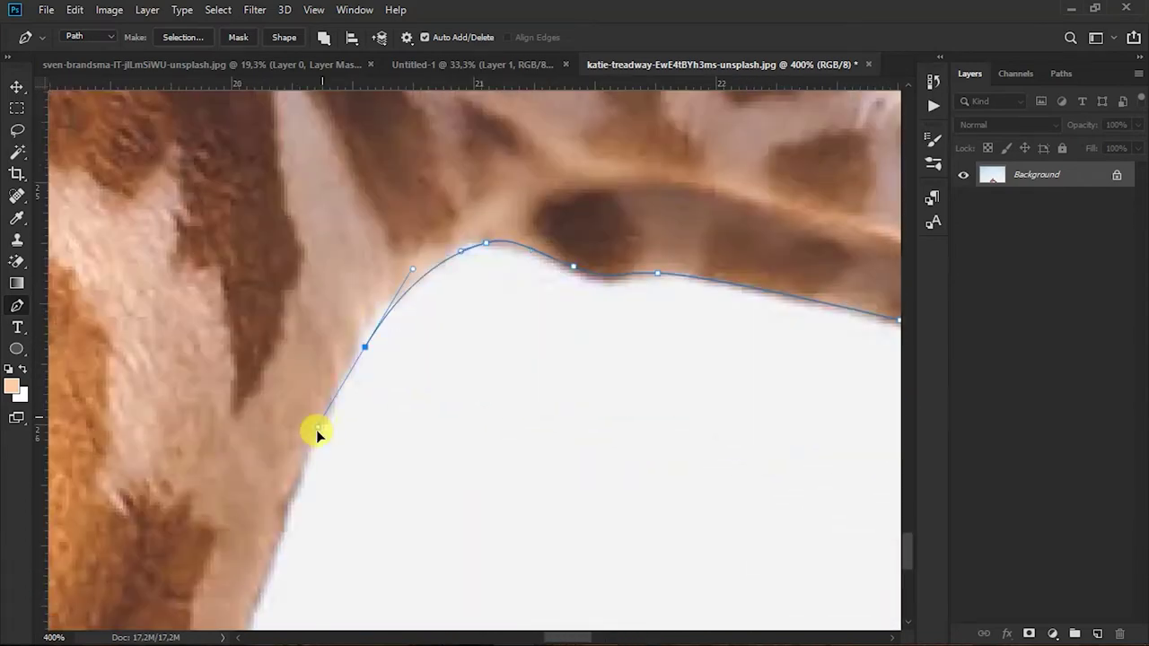
{"action": "scroll", "coordinate": [381, 431], "scroll_direction": "down", "scroll_amount": 5}
{"action": "scroll", "coordinate": [395, 413], "scroll_direction": "left", "scroll_amount": 5}
Convert the giraffe path to a selection and mask out the sky
{"action": "right_click", "coordinate": [479, 269]}
{"action": "left_click", "coordinate": [526, 336]}
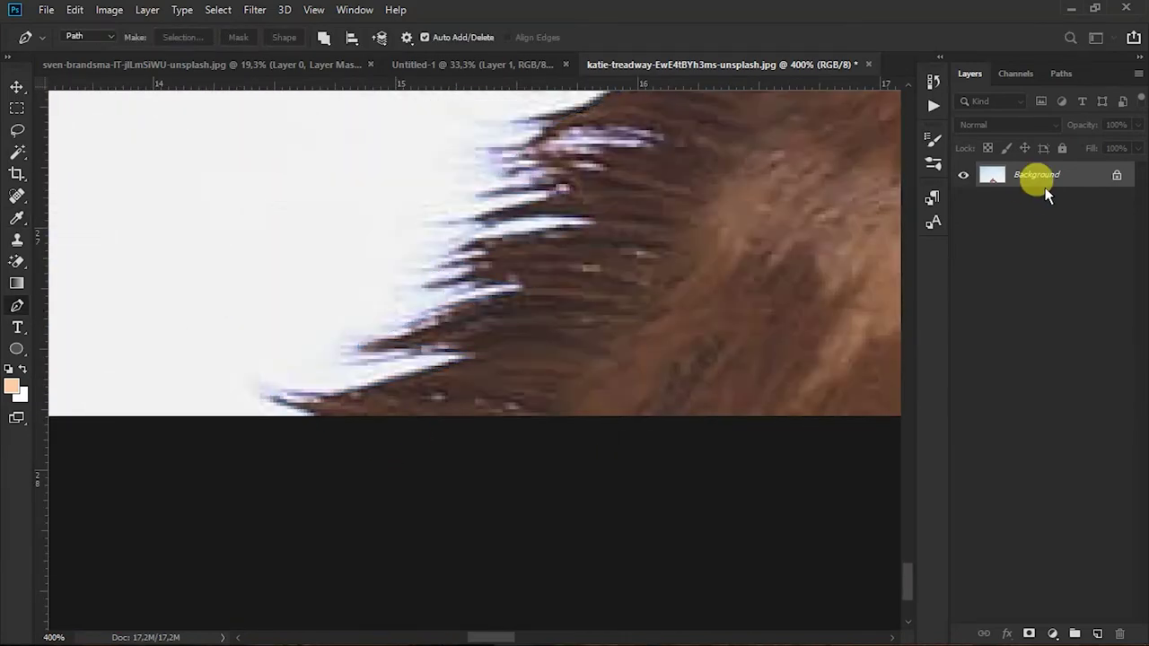
{"action": "left_click", "coordinate": [1029, 633]}
{"action": "key", "text": "ctrl+0"}
Move the giraffe into Untitled-1, shrink it onto the basket rim and send it behind the basket
{"action": "key", "text": "v"}
{"action": "mouse_move", "coordinate": [743, 328]}
{"action": "left_mouse_down"}
{"action": "mouse_move", "coordinate": [410, 62]}
{"action": "mouse_move", "coordinate": [518, 385]}
{"action": "mouse_move", "coordinate": [523, 339]}
{"action": "left_mouse_up"}
{"action": "key", "text": "ctrl+plus"}
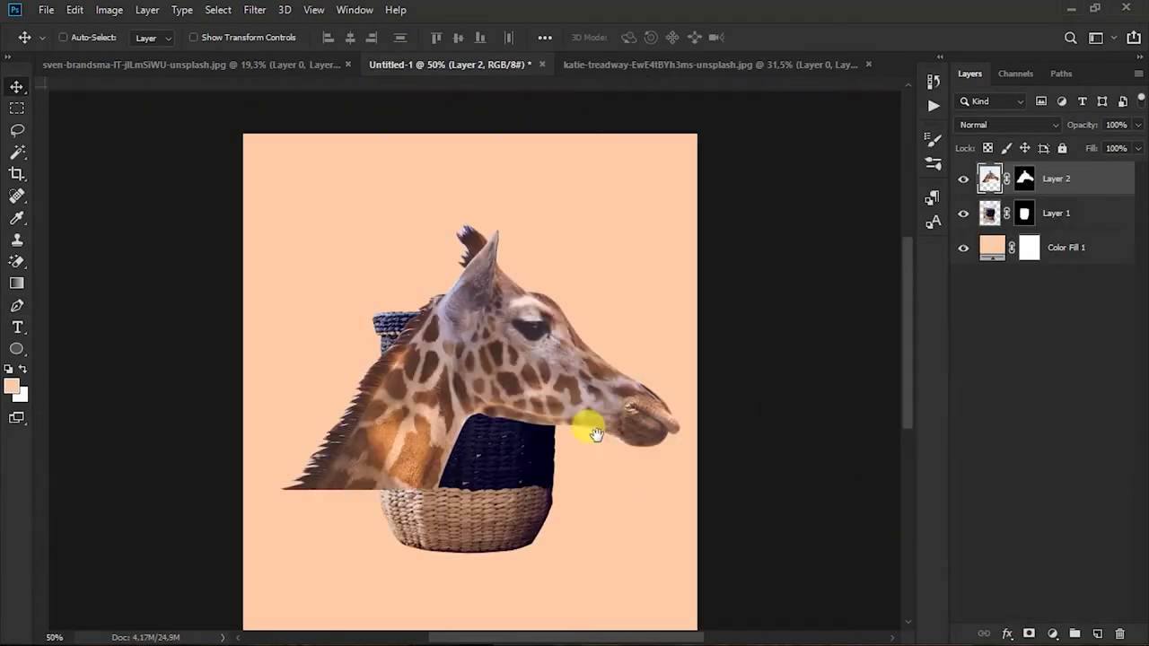
{"action": "key", "text": "ctrl+t"}
{"action": "key", "text": "ctrl+minus"}
{"action": "key", "text": "ctrl+minus"}
{"action": "mouse_move", "coordinate": [765, 396]}
{"action": "left_mouse_down"}
{"action": "mouse_move", "coordinate": [549, 270]}
{"action": "mouse_move", "coordinate": [497, 287]}
{"action": "left_mouse_up"}
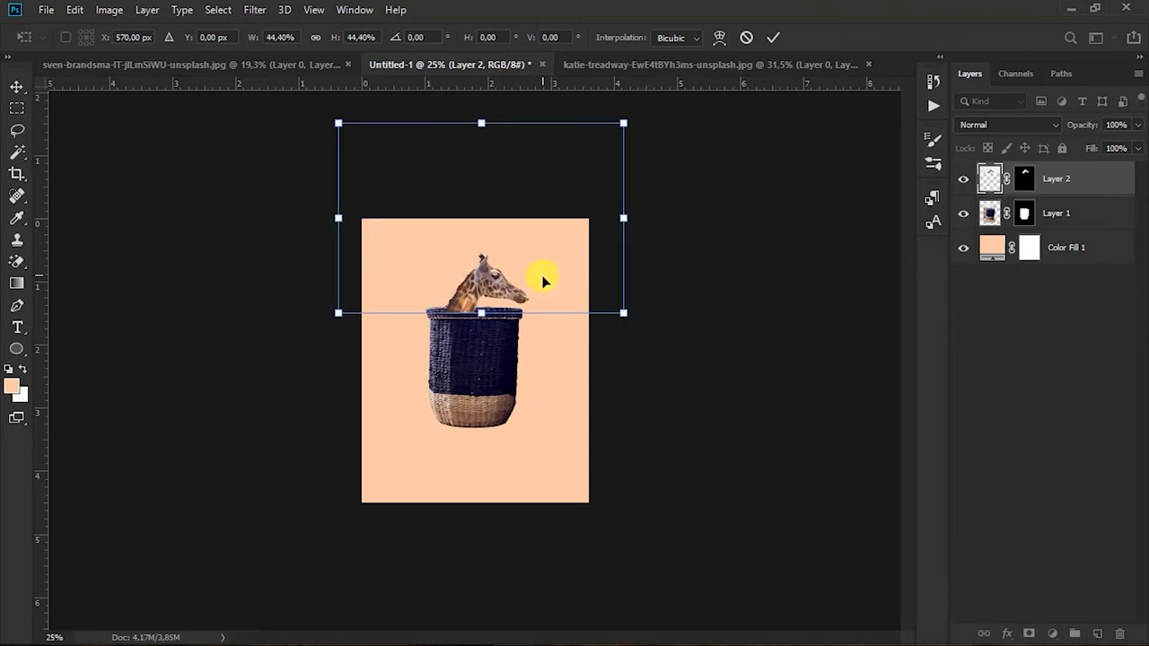
{"action": "key", "text": "Return"}
{"action": "key", "text": "ctrl+plus"}
{"action": "key", "text": "ctrl+plus"}
{"action": "key", "text": "ctrl+plus"}
{"action": "key", "text": "ctrl+plus"}
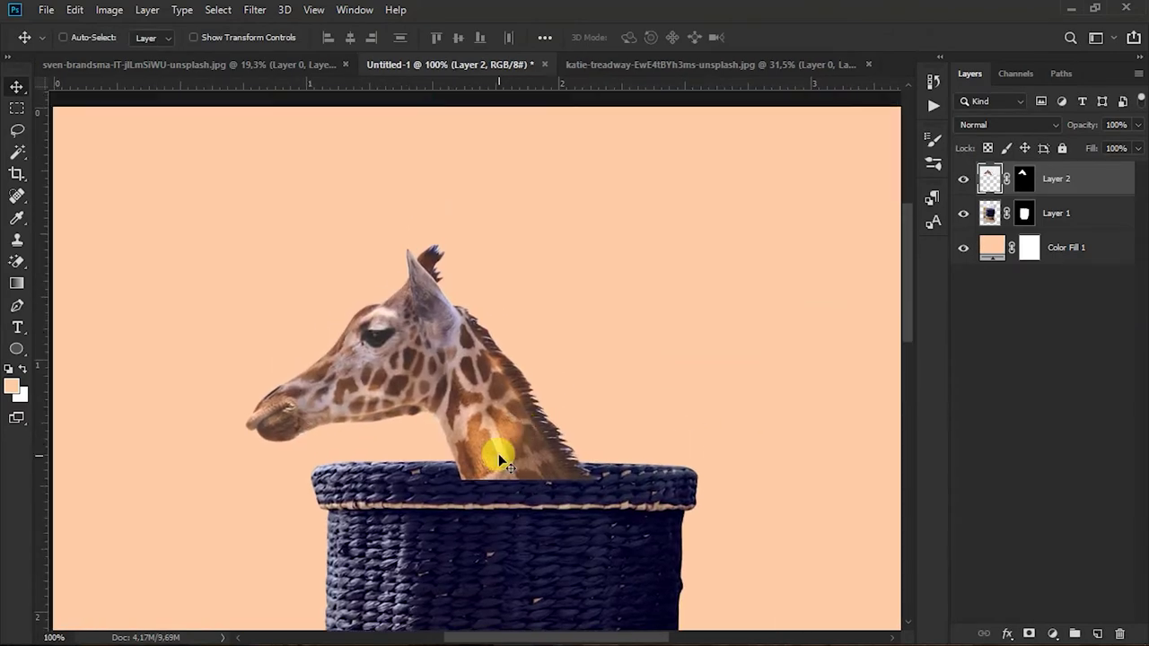
{"action": "left_click_drag", "start_coordinate": [498, 453], "coordinate": [493, 439]}
{"action": "key", "text": "ctrl+bracketleft"}
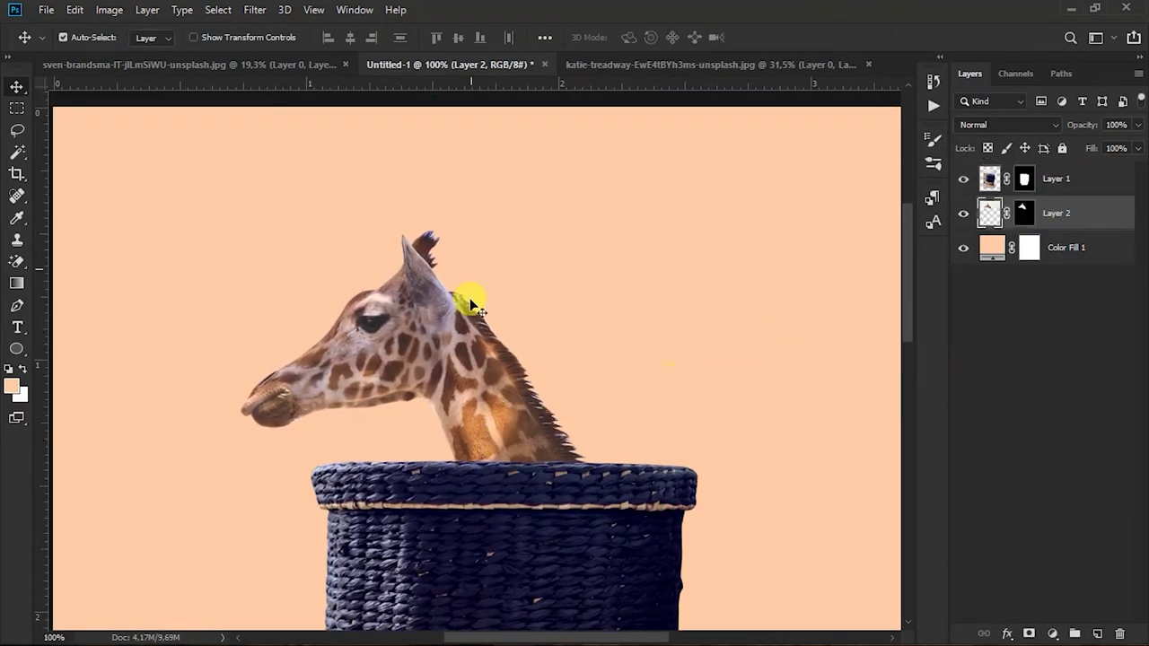
Shrink the giraffe slightly more and nudge it down and right
{"action": "key", "text": "ctrl+t"}
{"action": "key", "text": "ctrl+minus"}
{"action": "left_click_drag", "start_coordinate": [473, 300], "coordinate": [345, 368]}
{"action": "left_click_drag", "start_coordinate": [442, 338], "coordinate": [456, 351]}
{"action": "key", "text": "Return"}
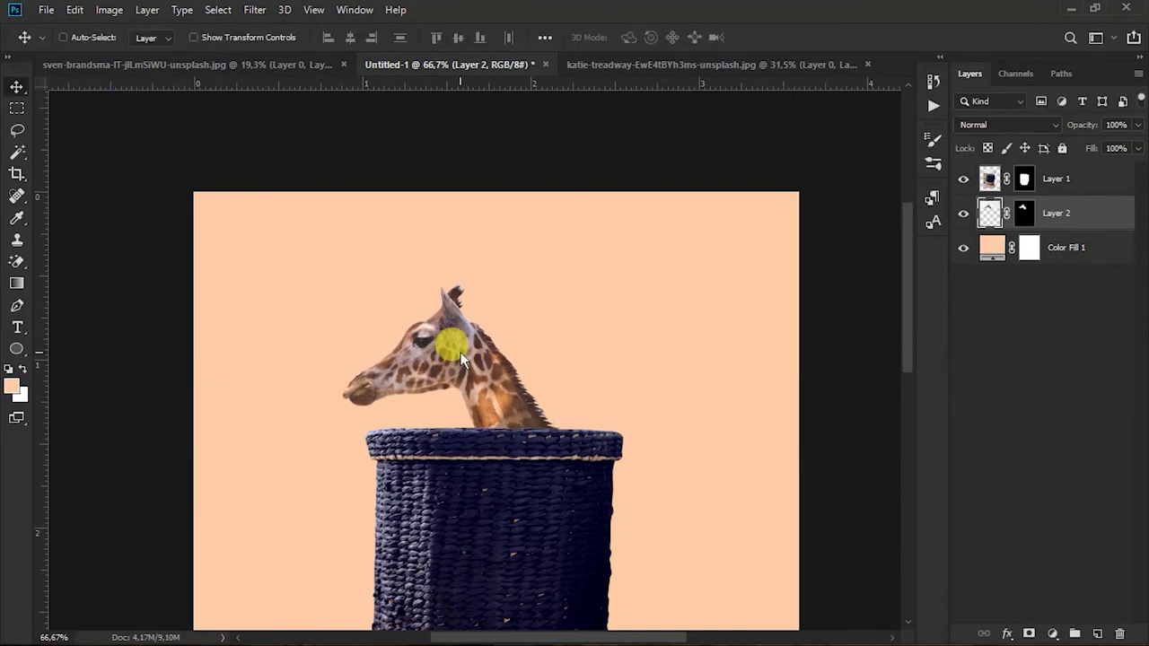
{"action": "key", "text": "ctrl+minus"}
Scale the basket and giraffe layers down together
{"action": "left_click", "coordinate": [982, 183], "text": "shift"}
{"action": "key", "text": "ctrl+t"}
{"action": "left_click_drag", "start_coordinate": [679, 539], "coordinate": [565, 466]}
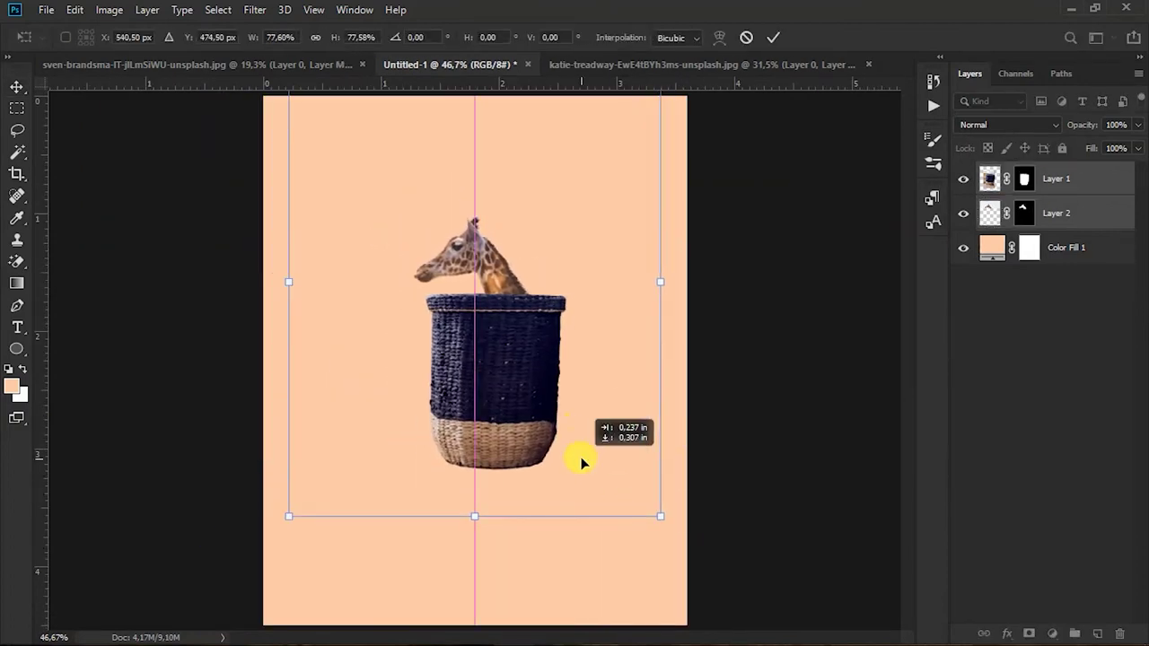
{"action": "key", "text": "Return"}
{"action": "key", "text": "ctrl+minus"}
Add a vertical centre guide and centre the basket and giraffe on it
{"action": "left_click", "coordinate": [313, 10]}
{"action": "left_click", "coordinate": [373, 453]}
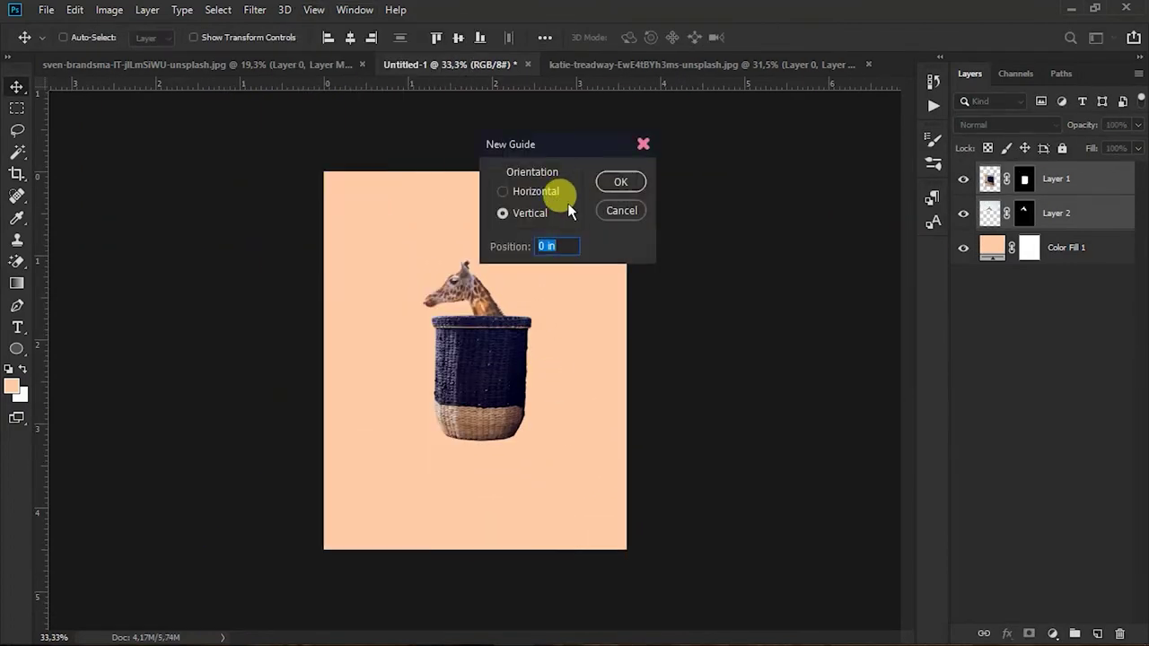
{"action": "left_click", "coordinate": [620, 181]}
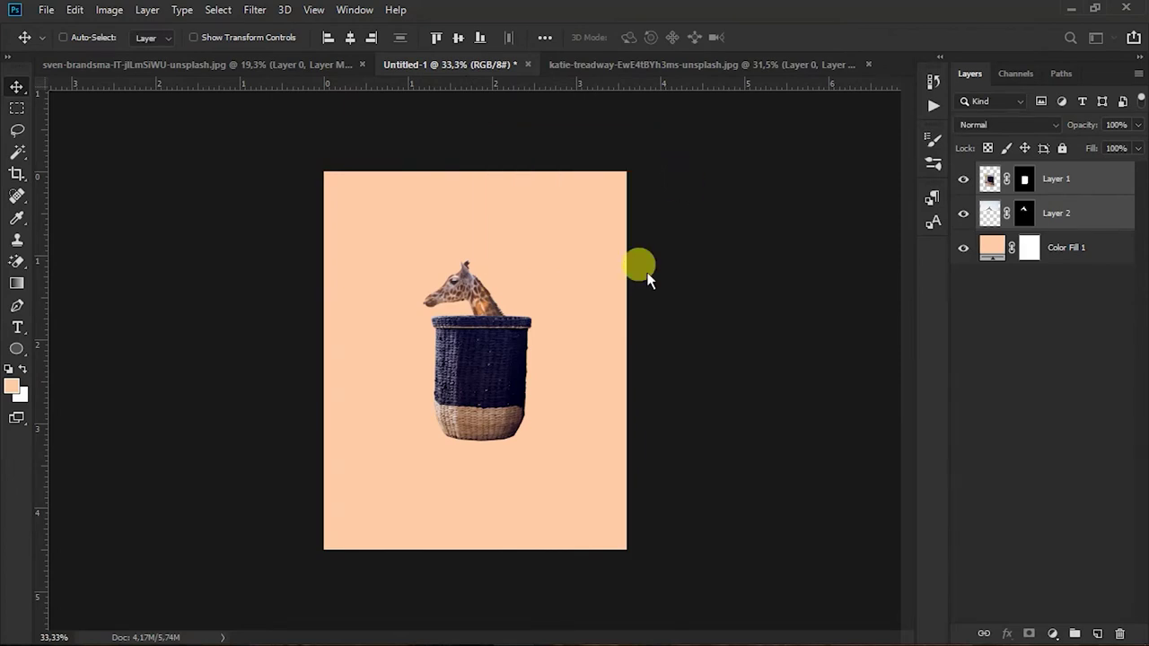
{"action": "left_click_drag", "start_coordinate": [510, 370], "coordinate": [511, 375]}
{"action": "key", "text": "ctrl+plus"}
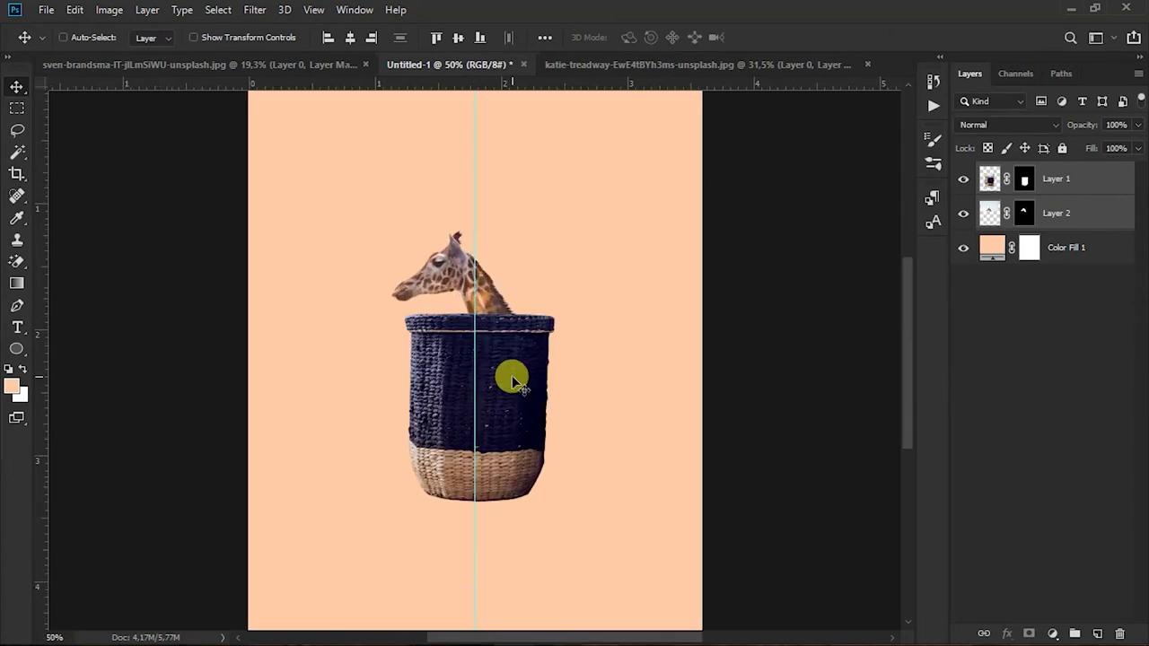
Rotate the basket layer alone by about -1.4°
{"action": "left_click", "coordinate": [1090, 182], "text": "ctrl"}
{"action": "left_click", "coordinate": [1091, 182]}
{"action": "key", "text": "ctrl+t"}
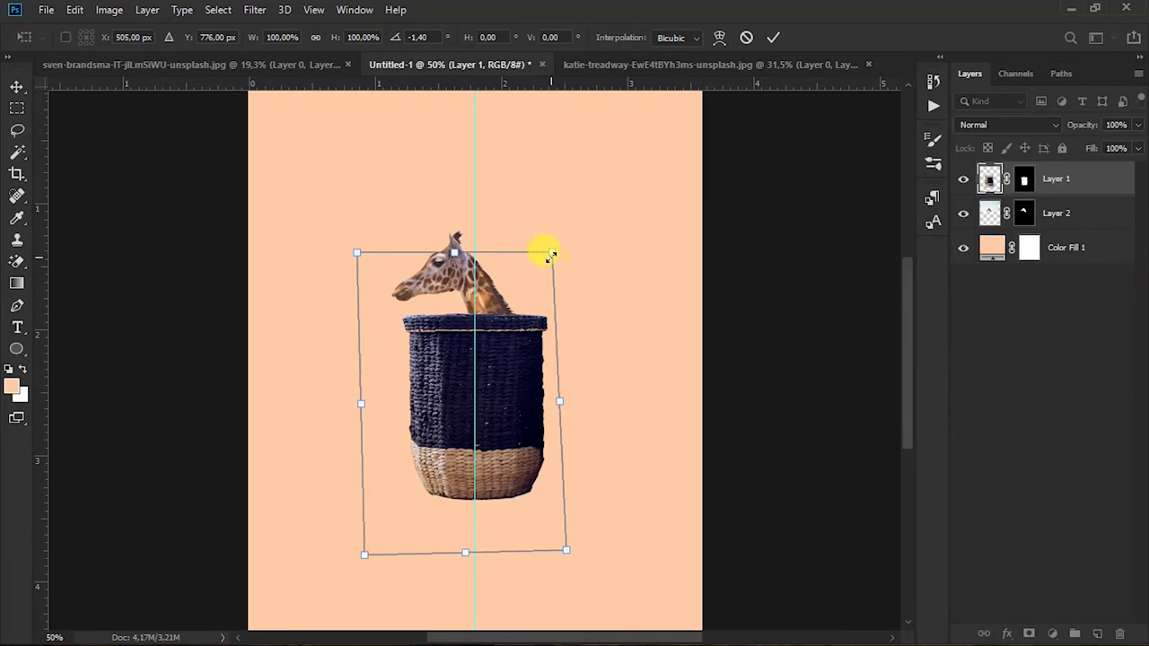
{"action": "key", "text": "Return"}
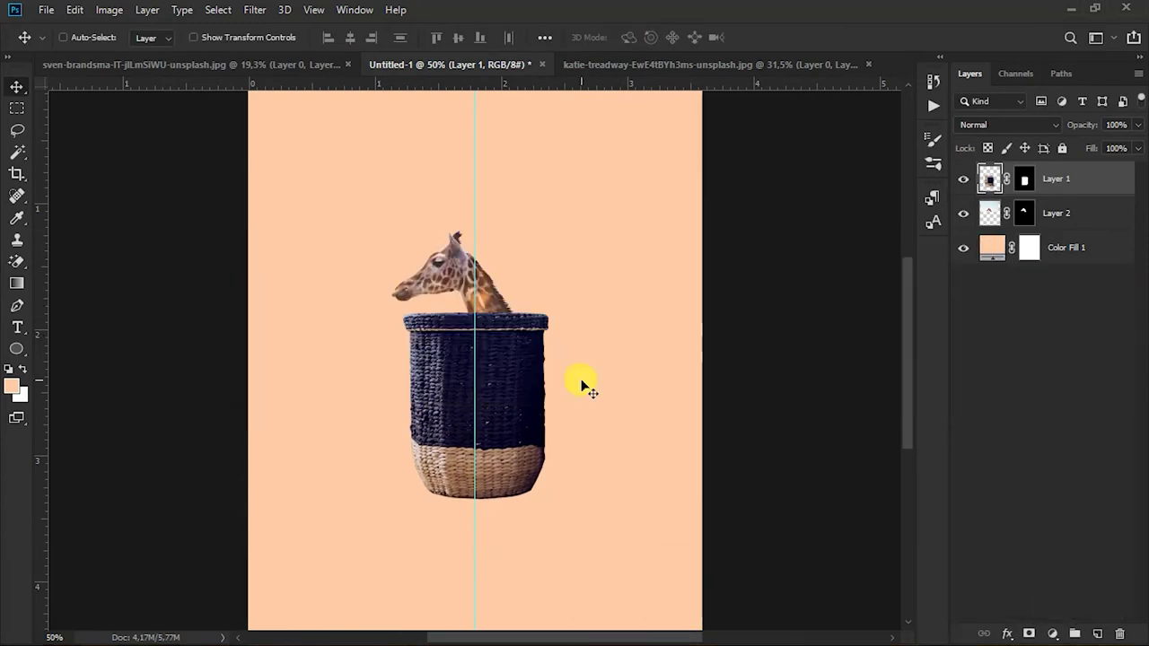
Darken Layer 1 with a clipped Curves adjustment and copy it onto Layer 2
{"action": "key", "text": "ctrl+plus"}
{"action": "left_click", "coordinate": [1053, 634]}
{"action": "left_click", "coordinate": [1025, 415]}
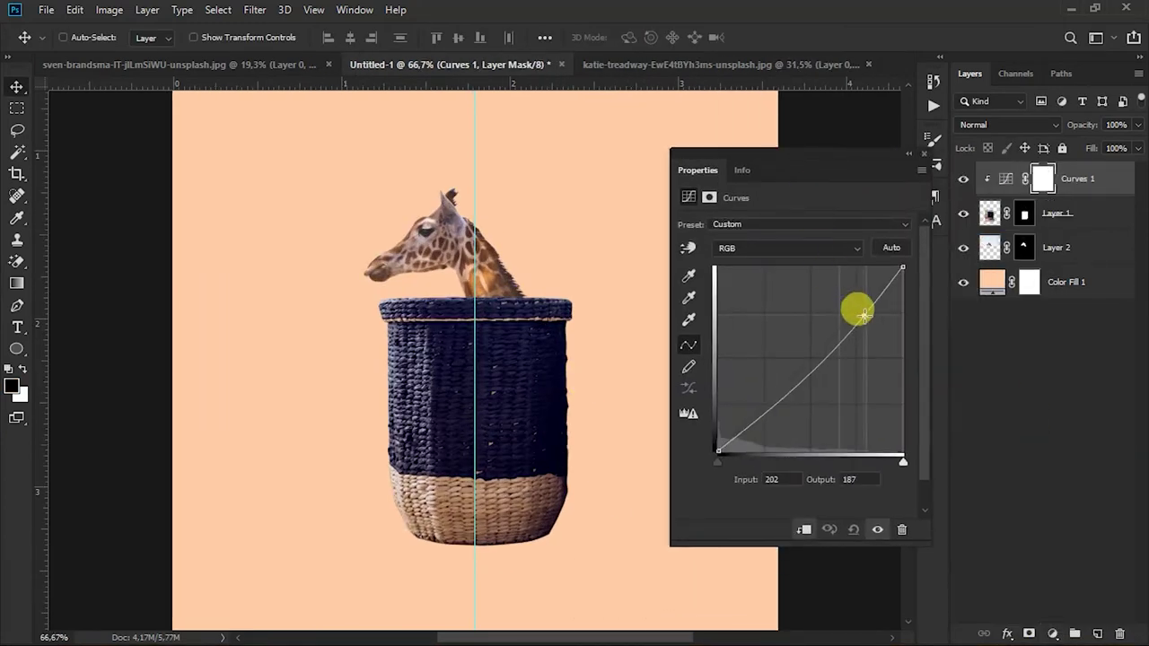
{"action": "left_click_drag", "start_coordinate": [854, 308], "coordinate": [863, 316]}
{"action": "left_click_drag", "start_coordinate": [824, 368], "coordinate": [774, 411]}
{"action": "left_click", "coordinate": [933, 165]}
{"action": "left_click_drag", "start_coordinate": [1068, 180], "coordinate": [1064, 230]}
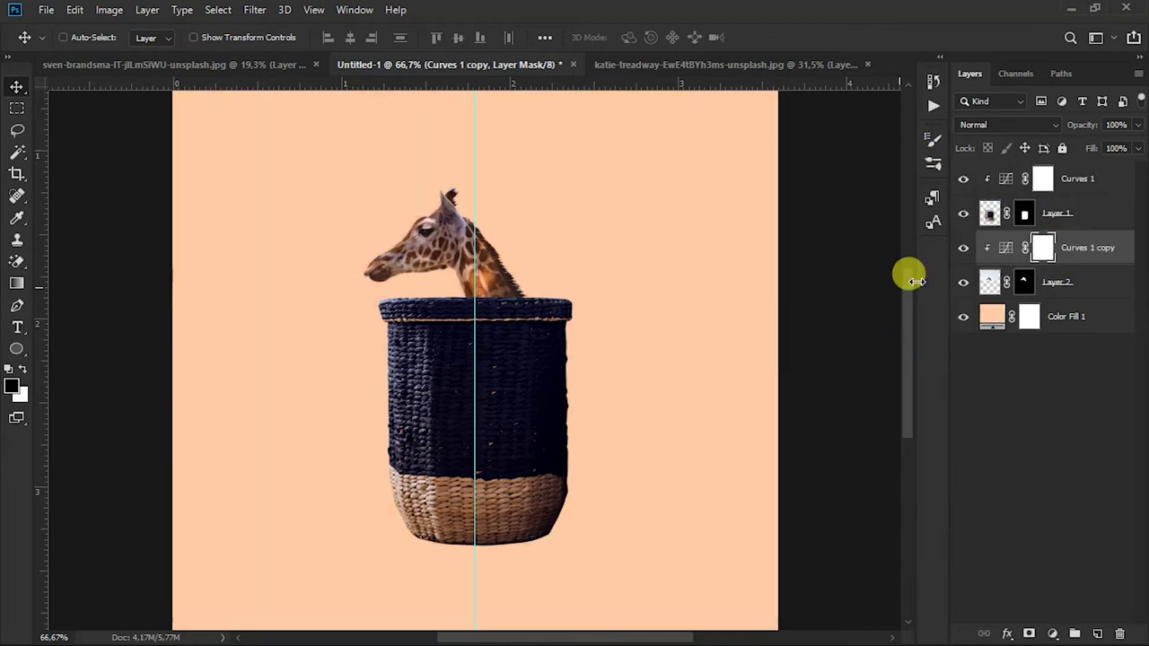
{"action": "left_click", "coordinate": [963, 248]}
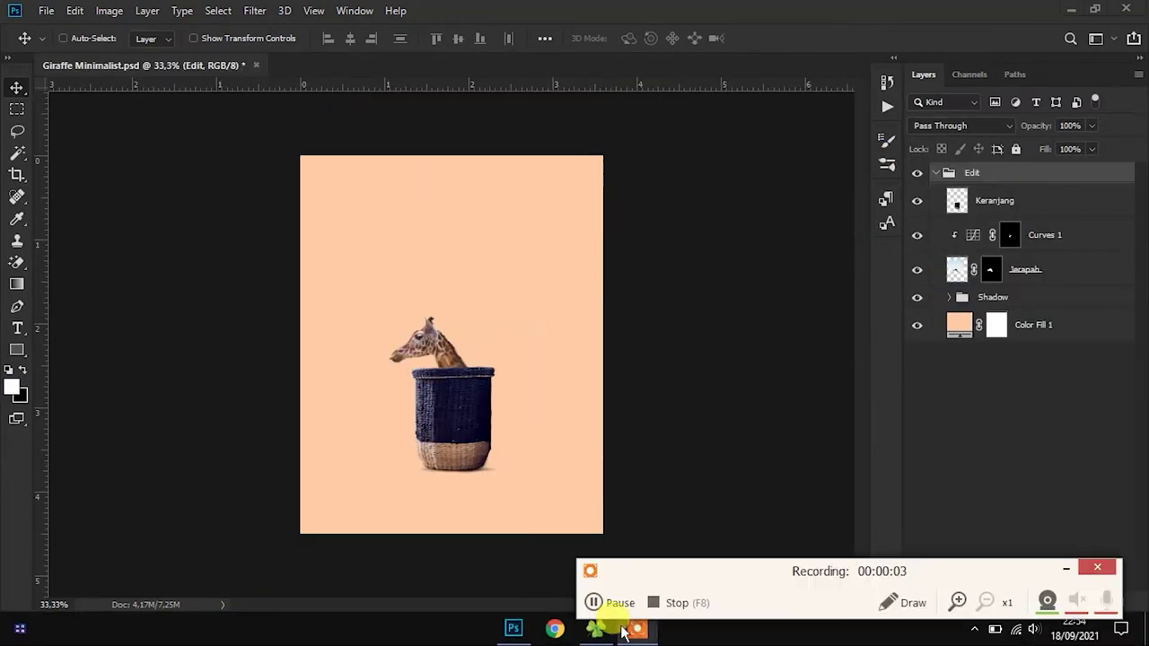
Place the misty coast photo as the BG layer beneath the giraffe layers
{"action": "left_click", "coordinate": [624, 631]}
{"action": "left_click_drag", "start_coordinate": [584, 259], "coordinate": [449, 341]}
{"action": "key", "text": "Return"}
{"action": "left_click_drag", "start_coordinate": [961, 174], "coordinate": [985, 334]}
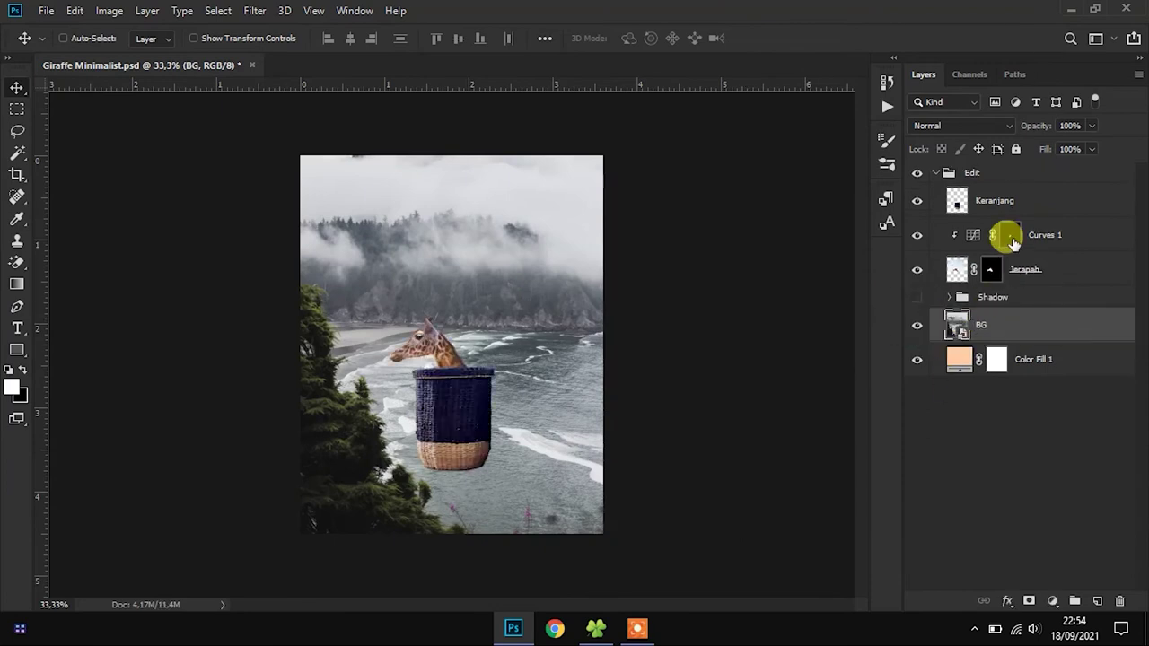
Rotate Keranjang, Curves 1 and Jerapah together into a steep tilt
{"action": "left_click", "coordinate": [1020, 201]}
{"action": "left_click", "coordinate": [1023, 269], "text": "shift"}
{"action": "key", "text": "ctrl+t"}
{"action": "mouse_move", "coordinate": [518, 193]}
{"action": "left_mouse_down"}
{"action": "mouse_move", "coordinate": [386, 370]}
{"action": "mouse_move", "coordinate": [487, 318]}
{"action": "mouse_move", "coordinate": [444, 226]}
{"action": "left_mouse_up"}
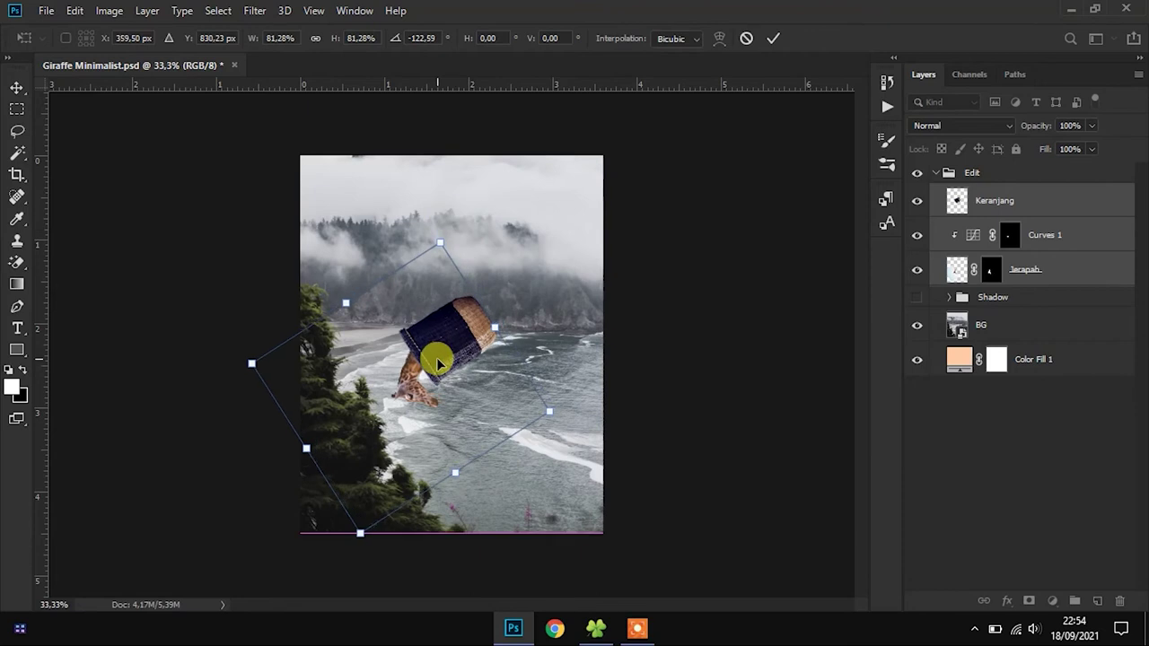
{"action": "key", "text": "ctrl+t"}
{"action": "left_click_drag", "start_coordinate": [487, 261], "coordinate": [449, 256]}
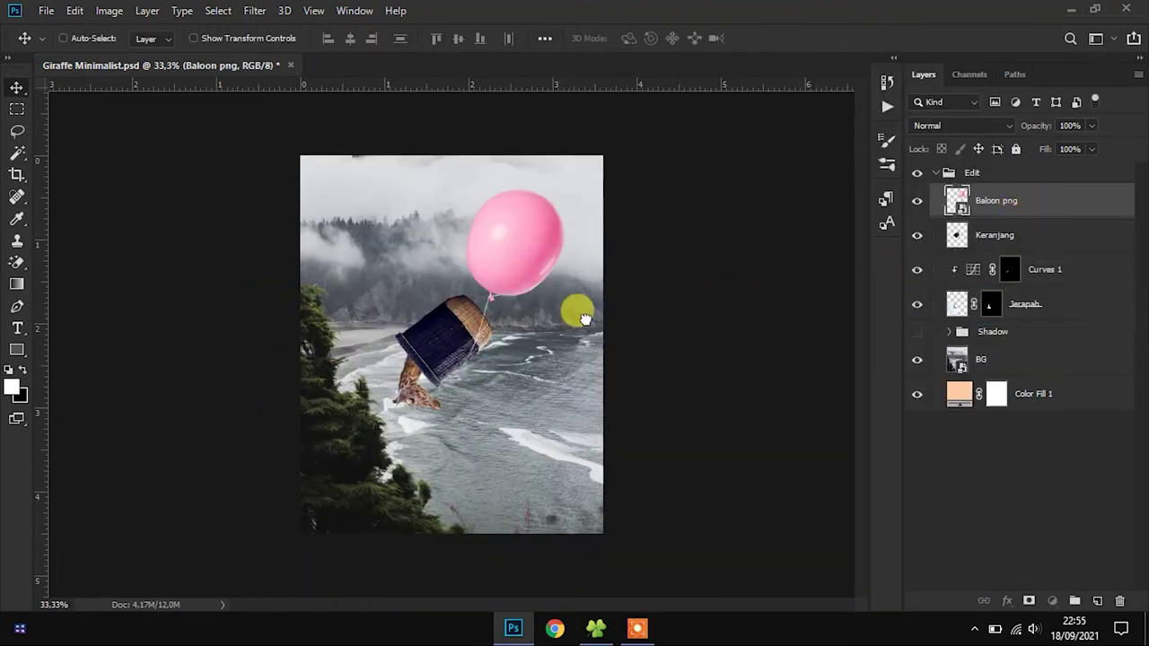
Place the Baloon png layer below Jerapah, positioned above the tilted basket
{"action": "key", "text": "ctrl+bracketleft"}
{"action": "key", "text": "ctrl+bracketleft"}
{"action": "mouse_move", "coordinate": [585, 319]}
{"action": "left_mouse_down"}
{"action": "mouse_move", "coordinate": [513, 264]}
{"action": "mouse_move", "coordinate": [537, 266]}
{"action": "left_mouse_up"}
{"action": "key", "text": "ctrl+t"}
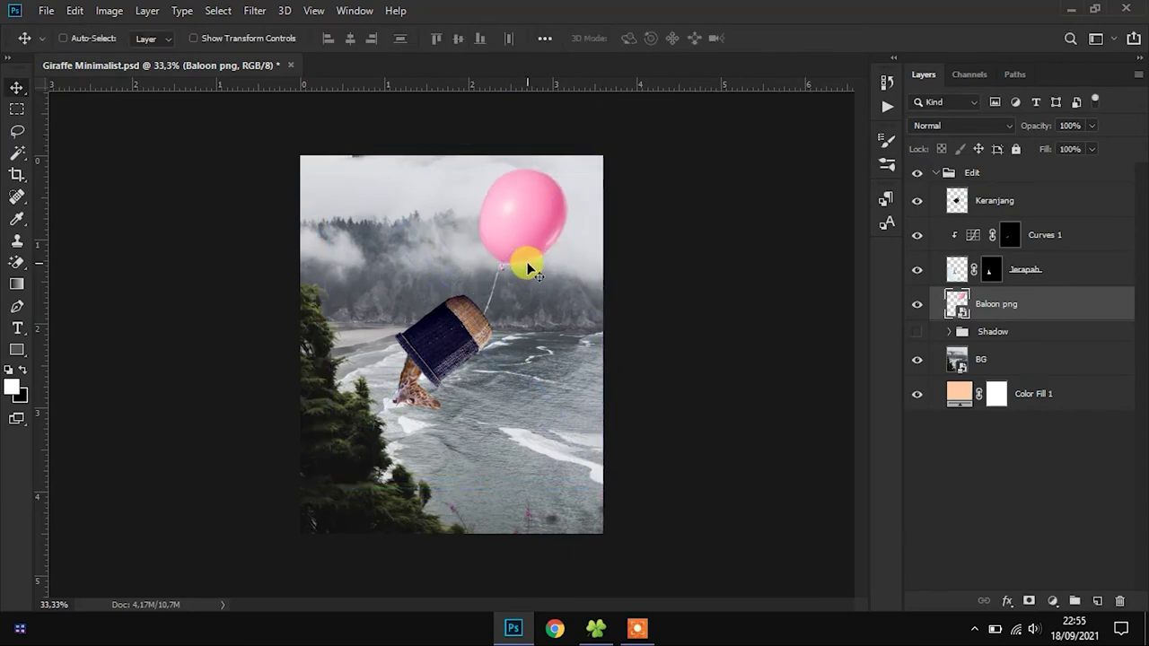
Desaturate the balloon with a clipped Hue/Saturation at -100 and delete the Shadow and Color Fill 1 layers
{"action": "left_click", "coordinate": [1054, 600]}
{"action": "left_click", "coordinate": [1008, 398]}
{"action": "left_click_drag", "start_coordinate": [757, 318], "coordinate": [659, 318]}
{"action": "left_click", "coordinate": [919, 320], "text": "alt"}
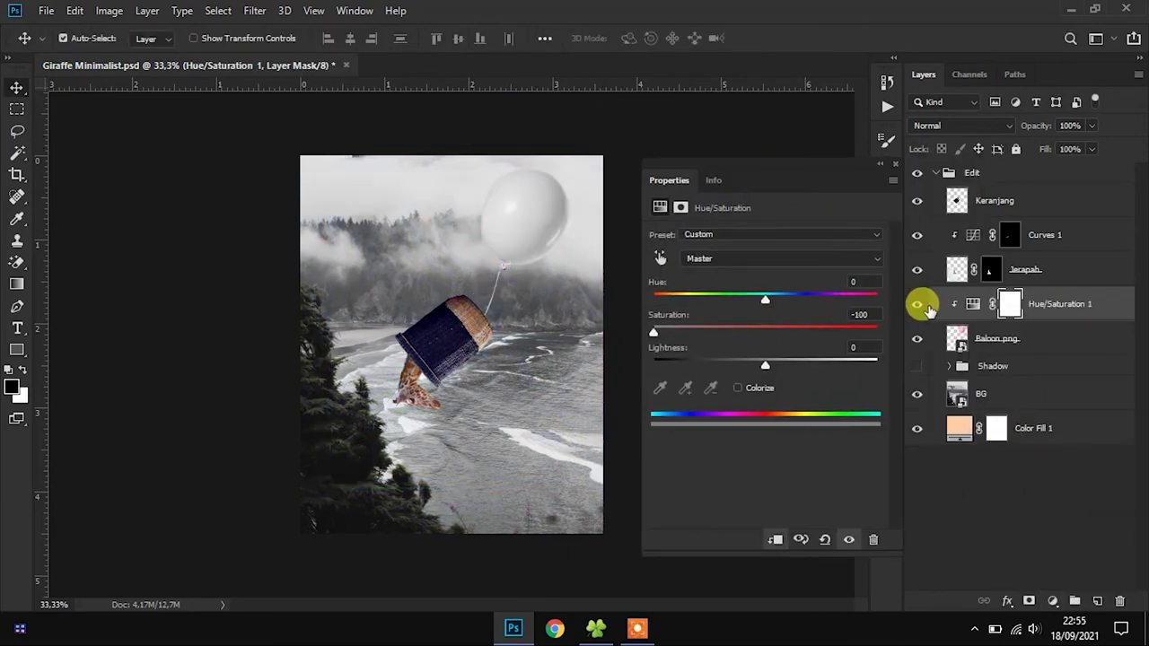
{"action": "left_click", "coordinate": [886, 164]}
{"action": "left_click", "coordinate": [987, 366]}
{"action": "key", "text": "Delete"}
{"action": "key", "text": "Delete"}
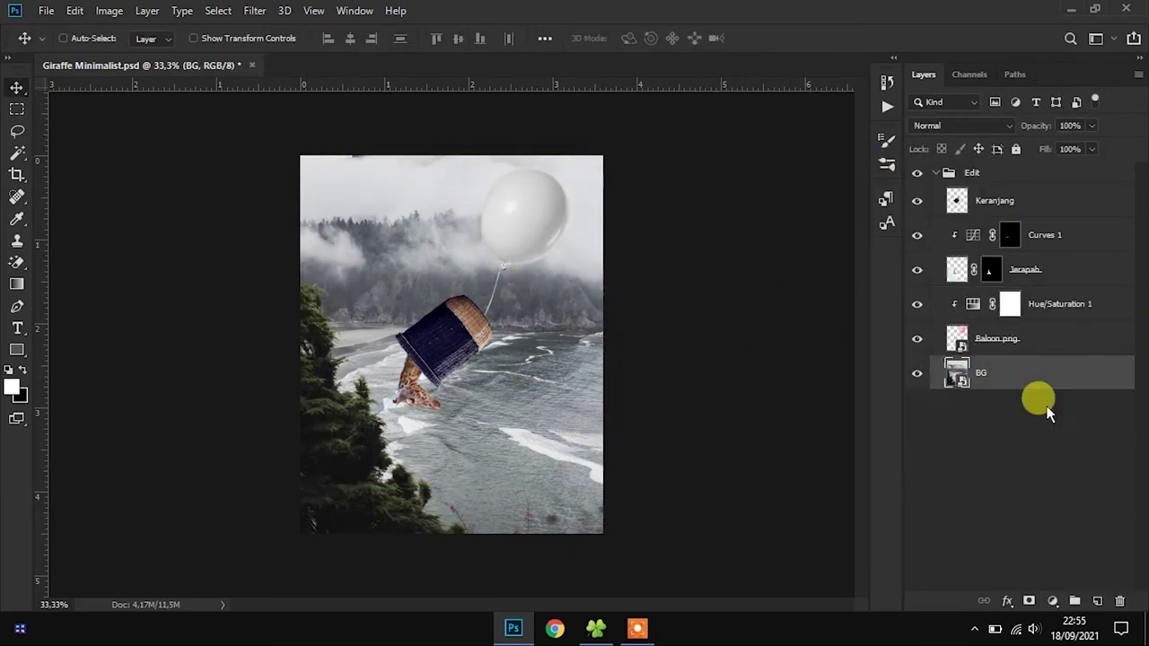
Group the giraffe layers as 'Jerapah' and the balloon layers as 'Baloon png'
{"action": "left_click", "coordinate": [1039, 267], "text": "shift"}
{"action": "key", "text": "ctrl+g"}
{"action": "double_click", "coordinate": [997, 228]}
{"action": "left_click", "coordinate": [1041, 288]}
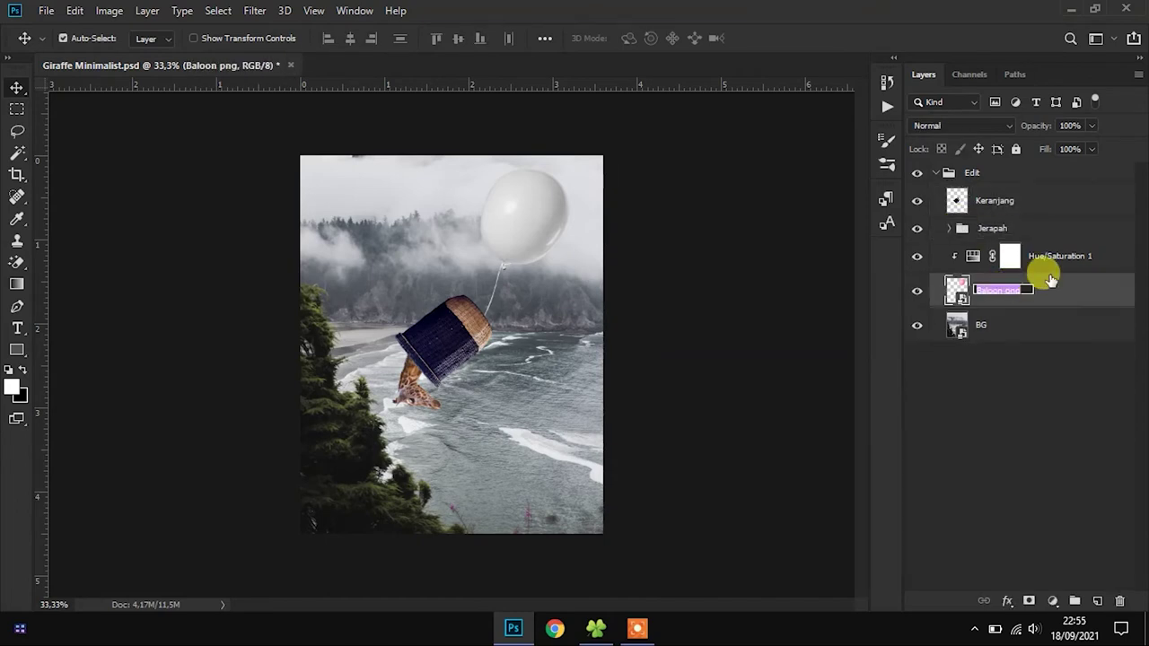
{"action": "key", "text": "ctrl+g"}
{"action": "double_click", "coordinate": [992, 248]}
Rotate the Keranjang basket and Jerapah group together slightly, then zoom in
{"action": "left_click", "coordinate": [992, 228]}
{"action": "left_click", "coordinate": [997, 199], "text": "shift"}
{"action": "key", "text": "ctrl+t"}
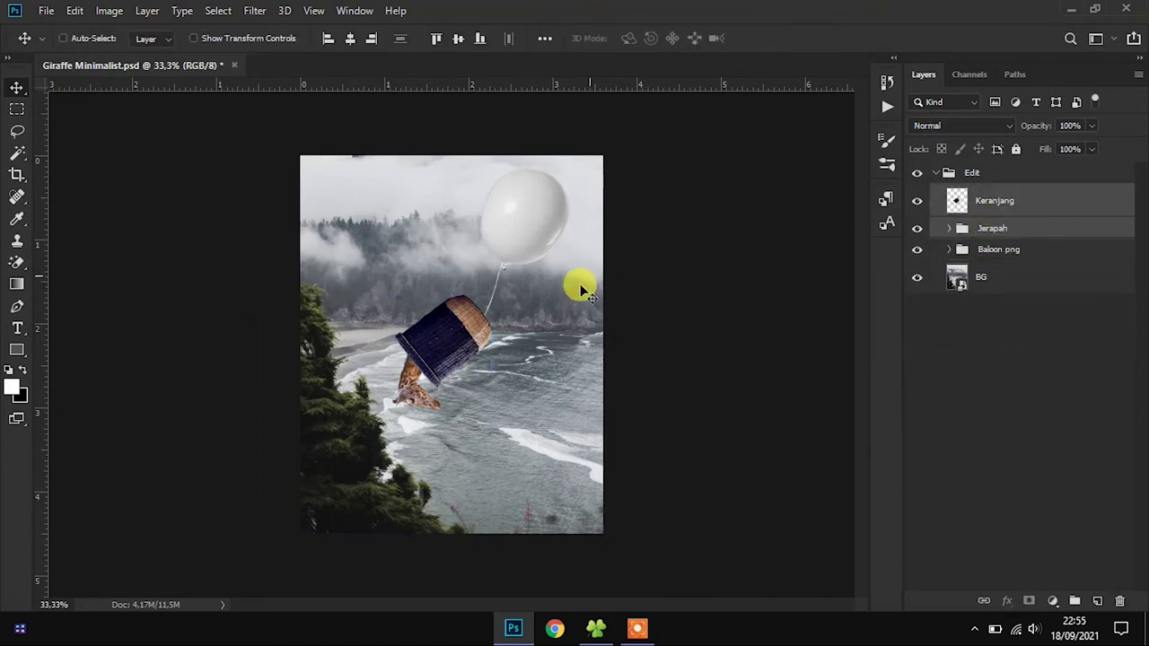
{"action": "left_click_drag", "start_coordinate": [529, 305], "coordinate": [564, 338]}
{"action": "key", "text": "Return"}
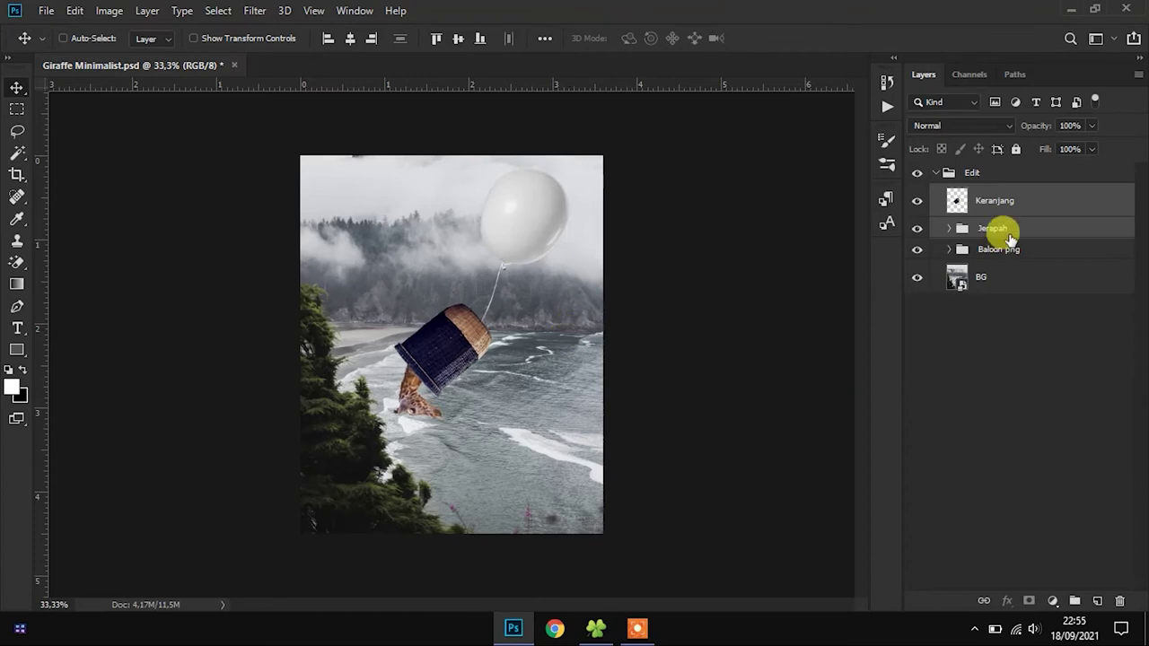
{"action": "left_click", "coordinate": [1005, 249]}
{"action": "key", "text": "ctrl+plus"}
{"action": "left_click", "coordinate": [995, 200]}
{"action": "left_click", "coordinate": [1052, 600]}
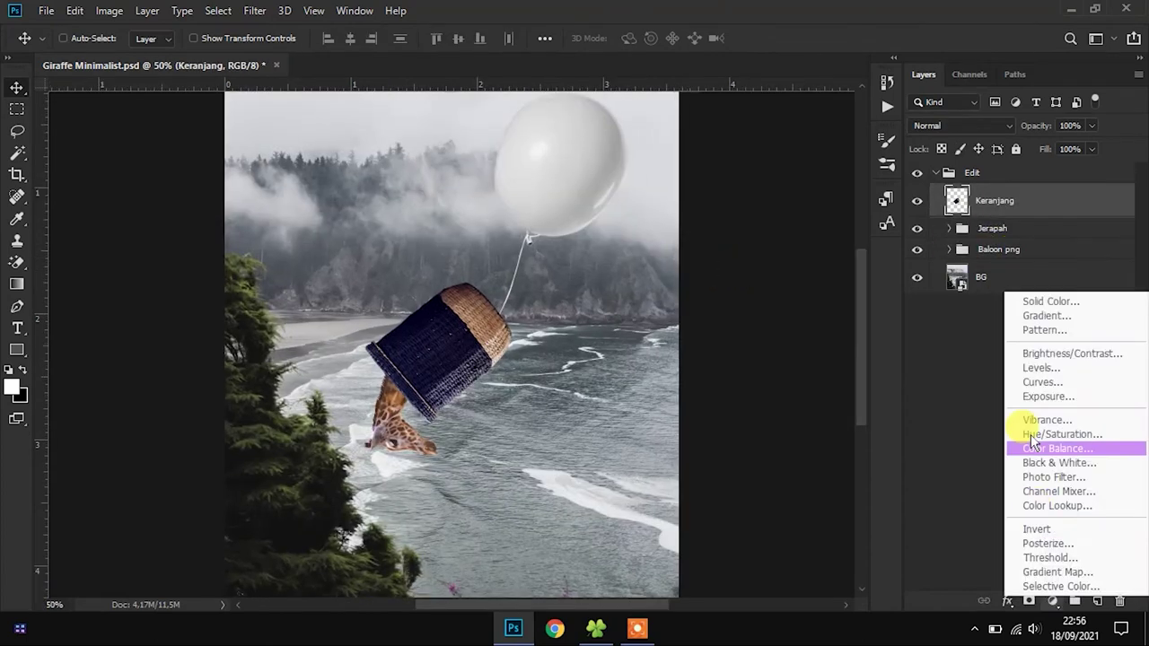
Add Curves 2 clipped to the basket with an inverted black mask for brush painting
{"action": "left_click", "coordinate": [983, 383]}
{"action": "key", "text": "ctrl+i"}
{"action": "key", "text": "ctrl+alt+g"}
{"action": "left_click", "coordinate": [882, 164]}
{"action": "key", "text": "b"}
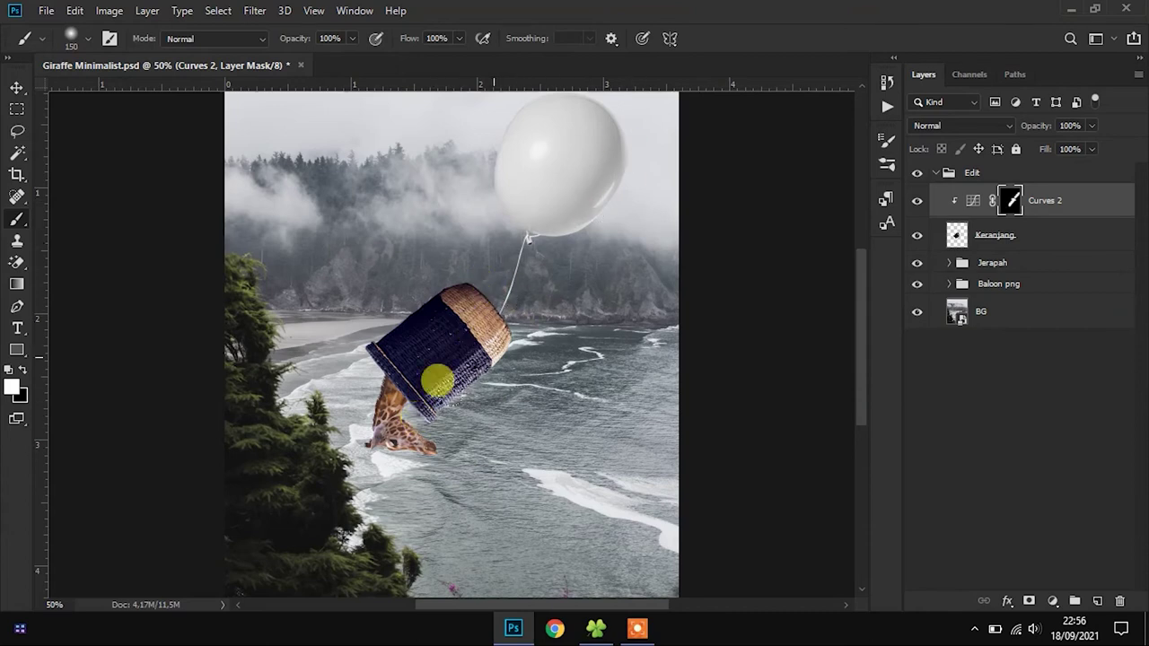
Add a darkening Curves 3 clipped to the basket and paint the giraffe's Curves 1 mask
{"action": "left_click", "coordinate": [1005, 235]}
{"action": "left_click", "coordinate": [1052, 600]}
{"action": "left_click", "coordinate": [1047, 392]}
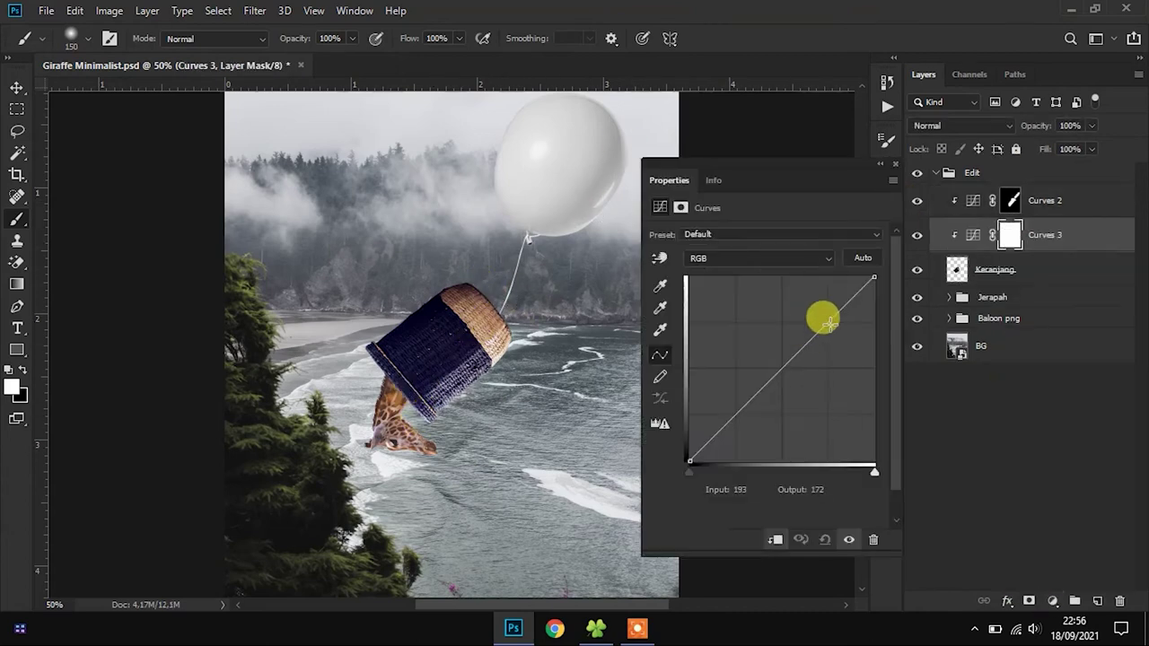
{"action": "left_click_drag", "start_coordinate": [820, 315], "coordinate": [834, 320]}
{"action": "left_click", "coordinate": [887, 164]}
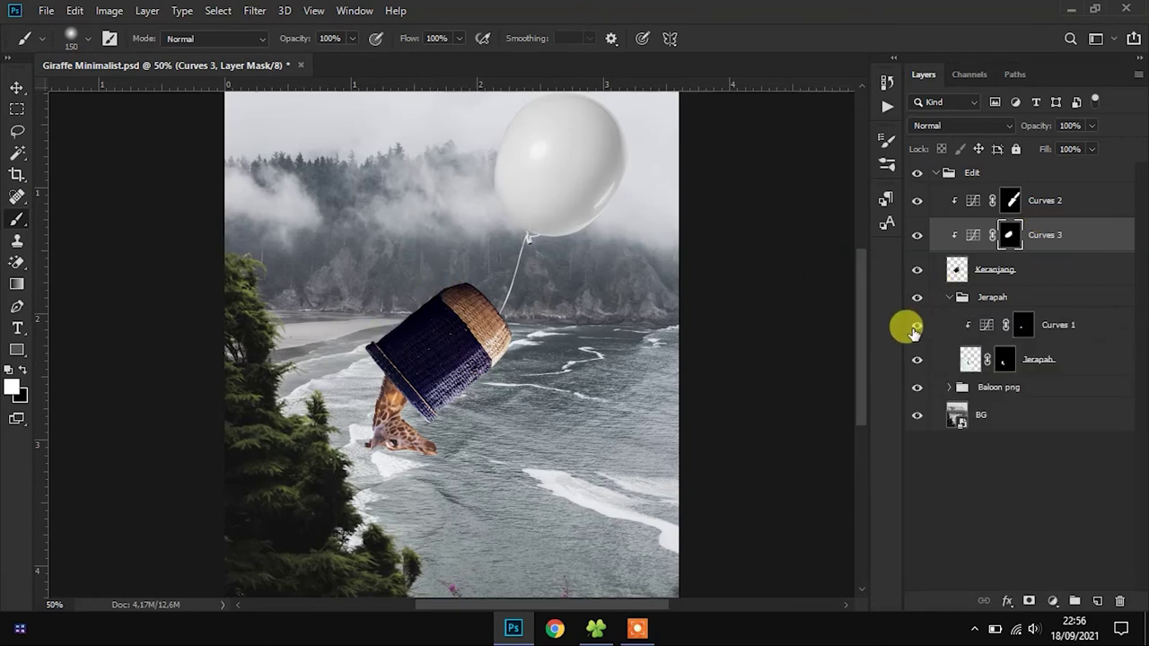
{"action": "left_click", "coordinate": [914, 332]}
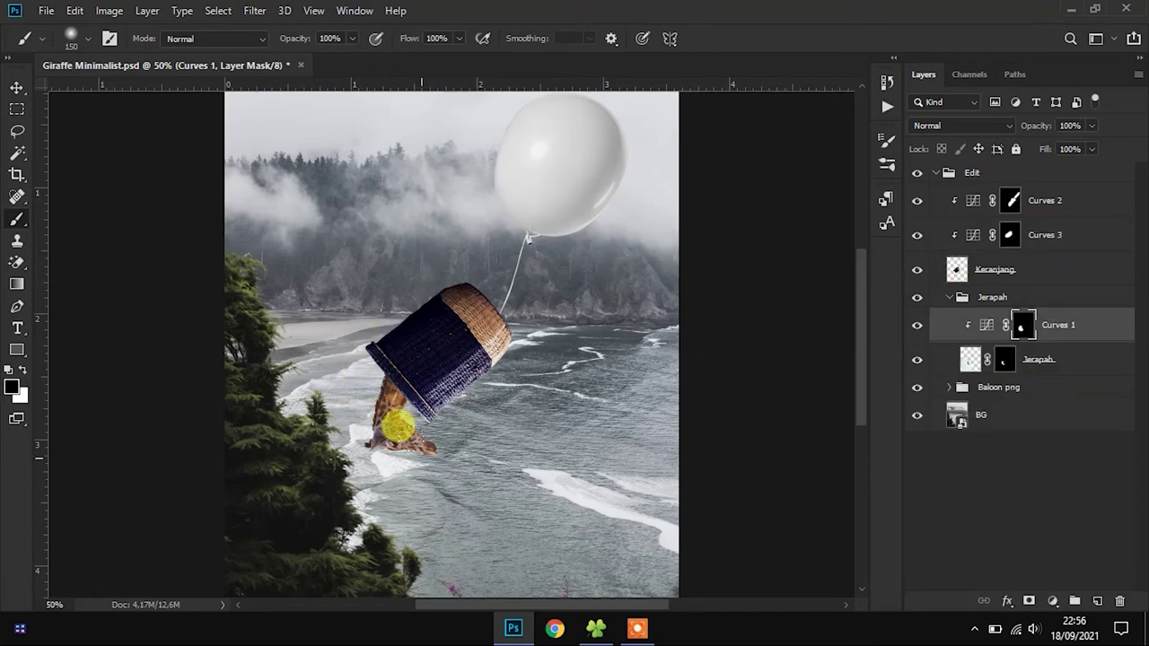
{"action": "left_click", "coordinate": [949, 297]}
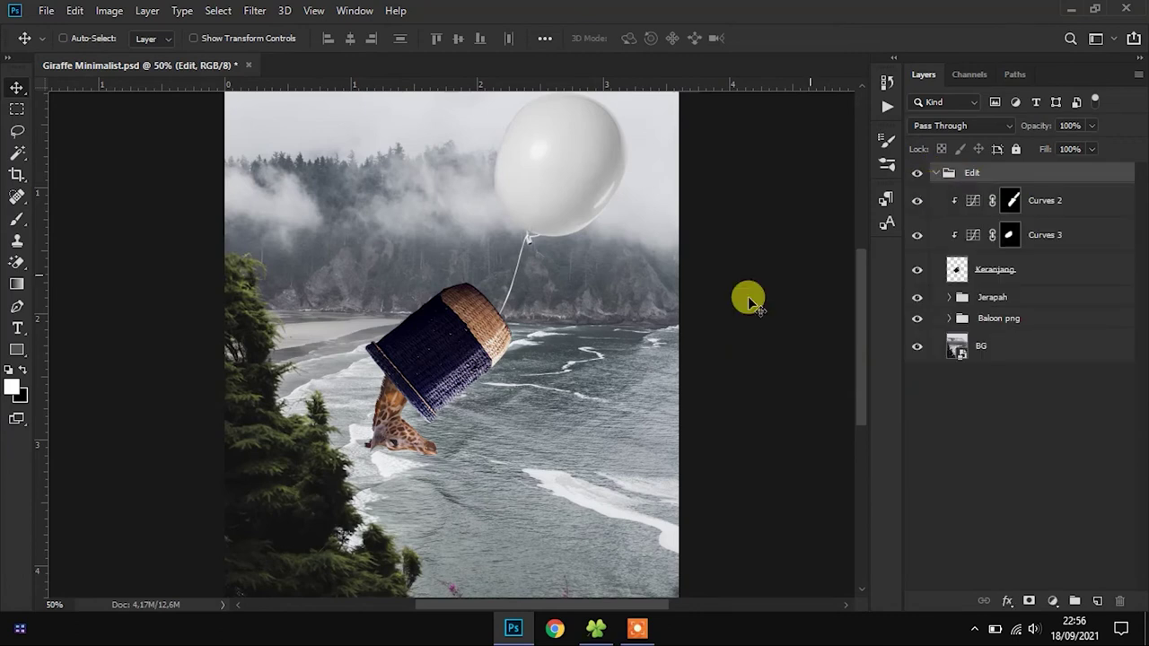
Add a brightening Curves 4 adjustment inside the Baloon png group
{"action": "left_click", "coordinate": [950, 317]}
{"action": "left_click", "coordinate": [1068, 345]}
{"action": "left_click", "coordinate": [1052, 601]}
{"action": "left_click", "coordinate": [1042, 395]}
{"action": "left_click_drag", "start_coordinate": [823, 310], "coordinate": [841, 292]}
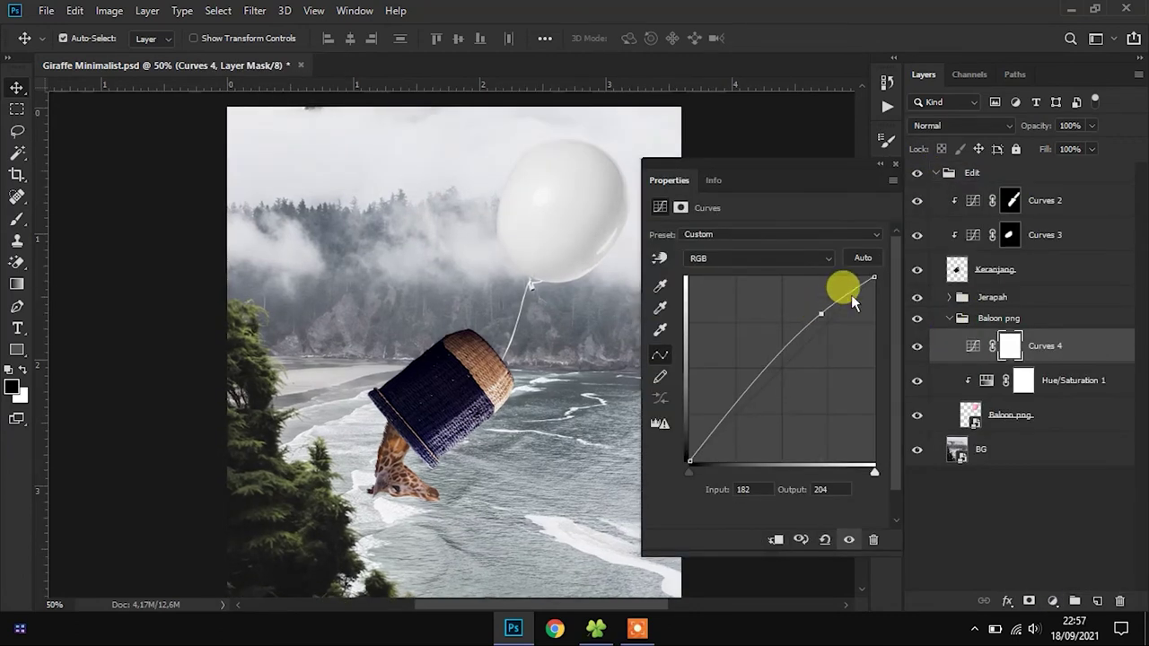
{"action": "left_click", "coordinate": [916, 346]}
Rotate the balloon layer to tilt it to one side
{"action": "left_click", "coordinate": [999, 415]}
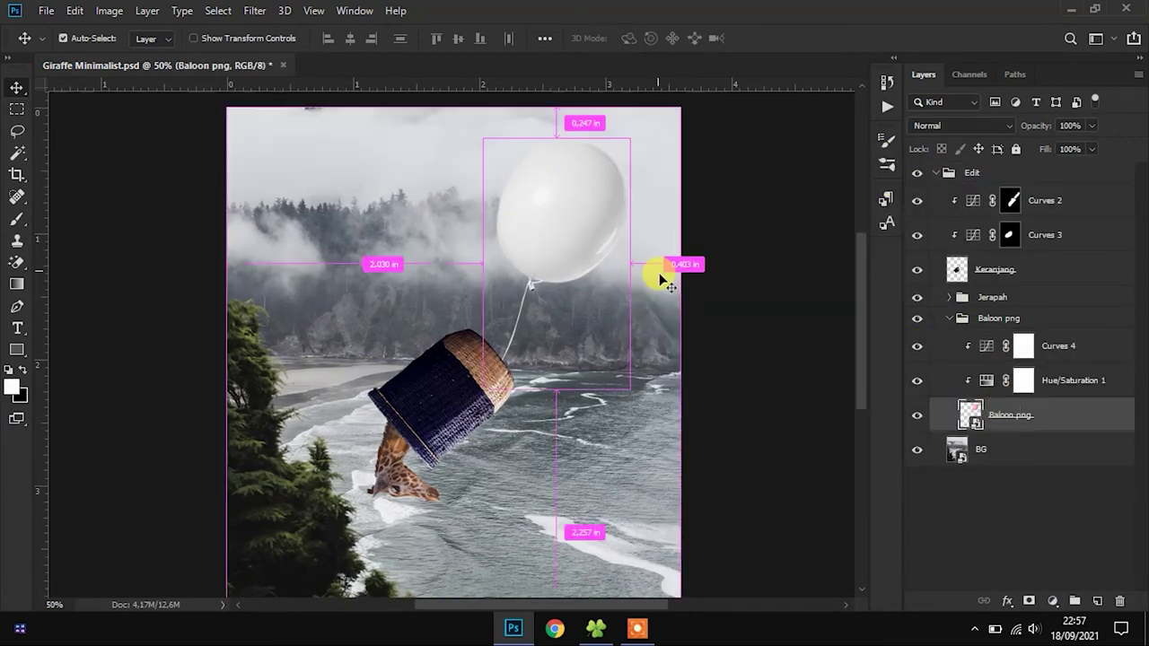
{"action": "key", "text": "ctrl+t"}
{"action": "right_click", "coordinate": [672, 253]}
{"action": "left_click", "coordinate": [679, 425]}
{"action": "mouse_move", "coordinate": [500, 248]}
{"action": "left_mouse_down"}
{"action": "mouse_move", "coordinate": [645, 422]}
{"action": "mouse_move", "coordinate": [731, 162]}
{"action": "left_mouse_up"}
{"action": "left_click_drag", "start_coordinate": [603, 227], "coordinate": [598, 241]}
{"action": "key", "text": "Return"}
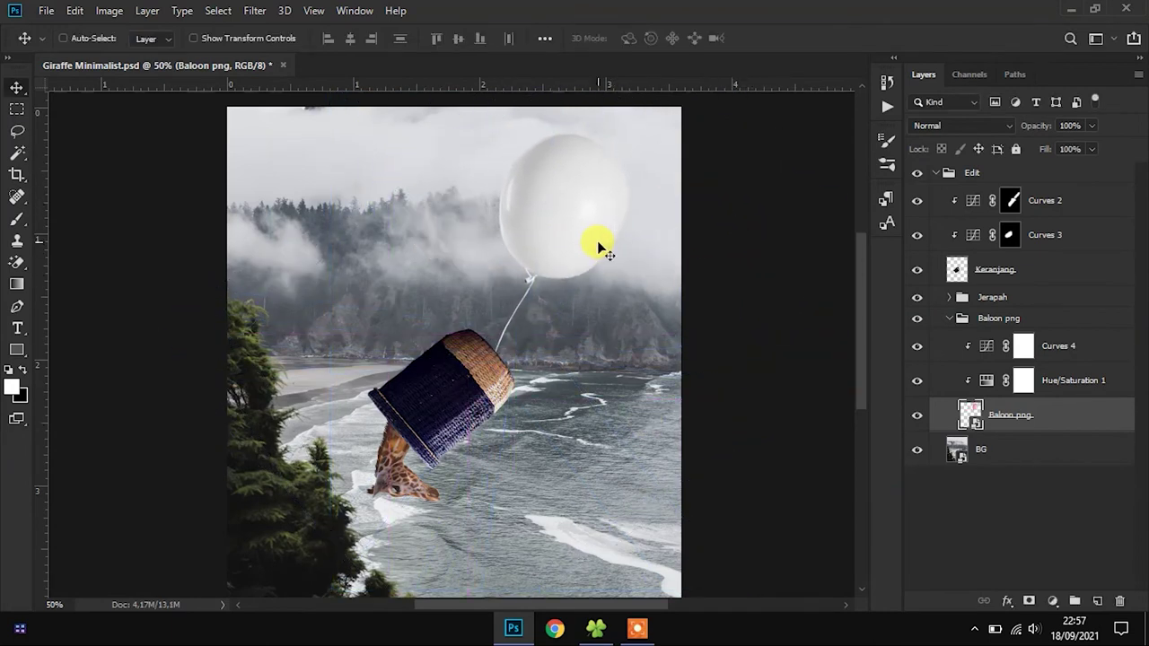
Invert the Curves 4 mask and add a shading Curves 5 with an inverted mask
{"action": "left_click", "coordinate": [1008, 350]}
{"action": "key", "text": "ctrl+i"}
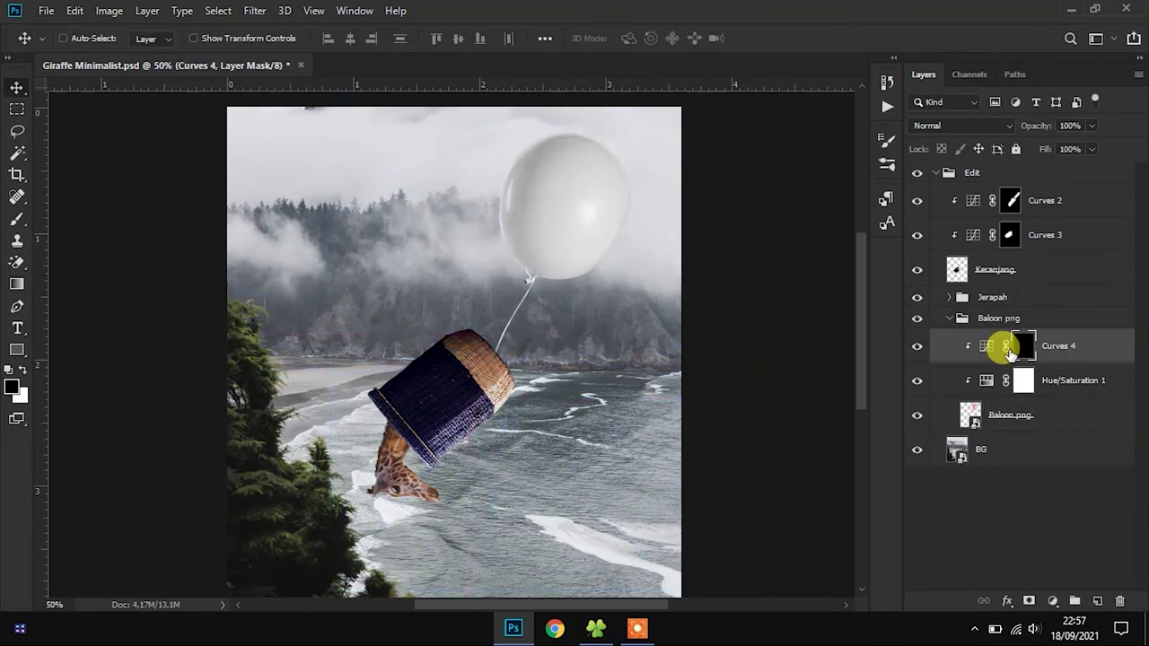
{"action": "left_click", "coordinate": [1052, 601]}
{"action": "left_click", "coordinate": [1041, 398]}
{"action": "left_click_drag", "start_coordinate": [820, 314], "coordinate": [834, 341]}
{"action": "key", "text": "ctrl+i"}
{"action": "left_click", "coordinate": [885, 199]}
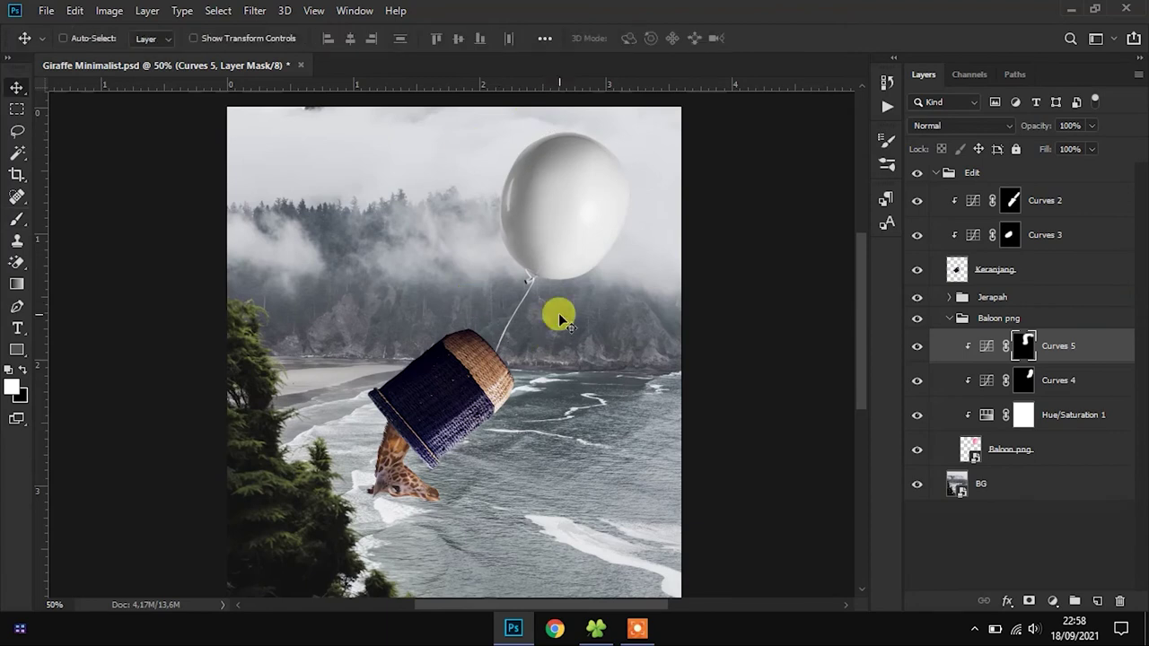
Return to the Move tool, zoom out to the whole image, and select the BG layer
{"action": "key", "text": "v"}
{"action": "key", "text": "ctrl+minus"}
{"action": "left_click", "coordinate": [1018, 482]}
{"action": "key", "text": "alt+t"}
{"action": "left_click", "coordinate": [307, 203]}
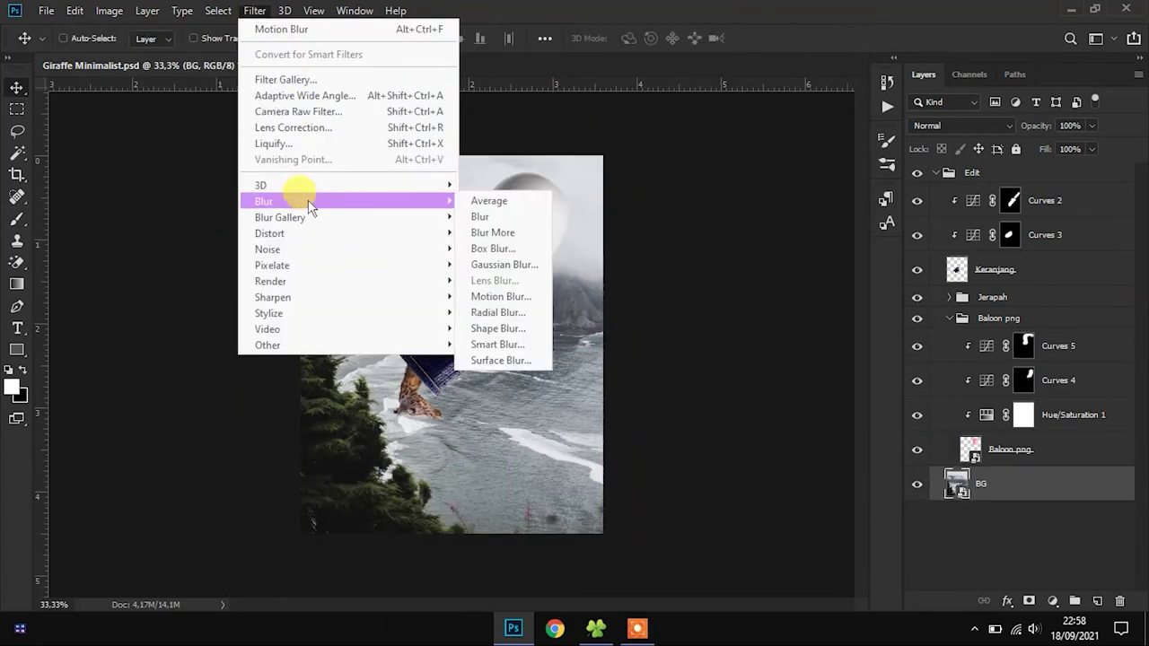
Apply a Motion Blur with angle 0 and distance 20 pixels to the BG background
{"action": "left_click", "coordinate": [501, 296]}
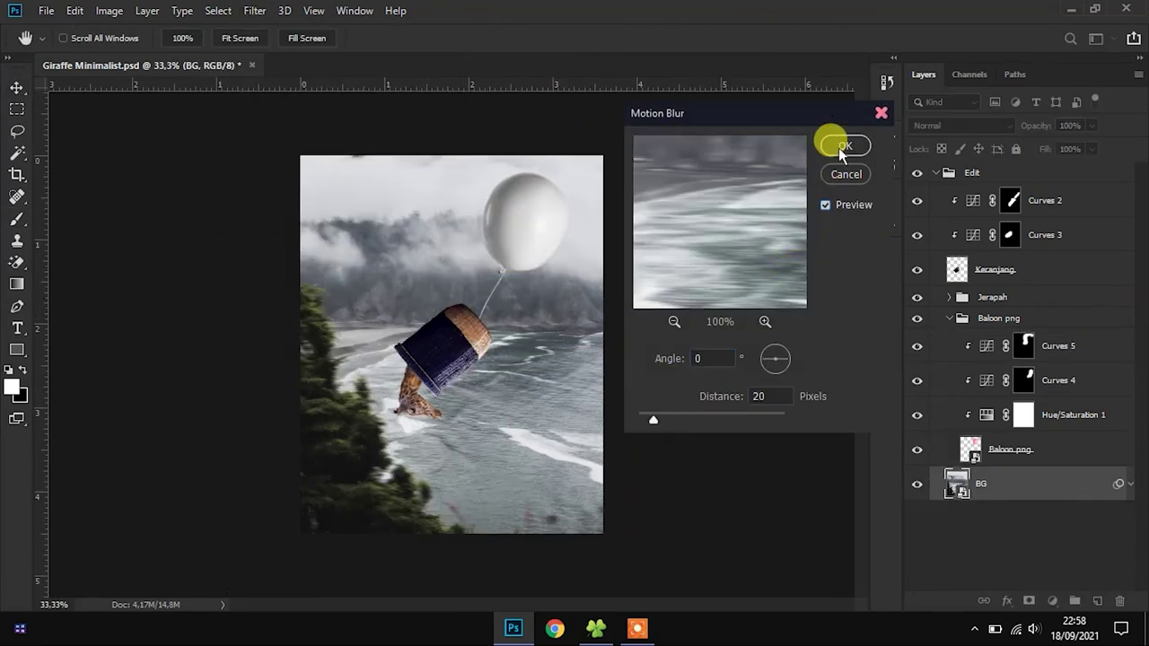
{"action": "left_click", "coordinate": [842, 146]}
{"action": "left_click", "coordinate": [949, 318]}
Group the basket layer and its curves as 'Keranjang'
{"action": "left_click", "coordinate": [1041, 200]}
{"action": "left_click", "coordinate": [1041, 269], "text": "shift"}
{"action": "key", "text": "ctrl+g"}
{"action": "double_click", "coordinate": [984, 195]}
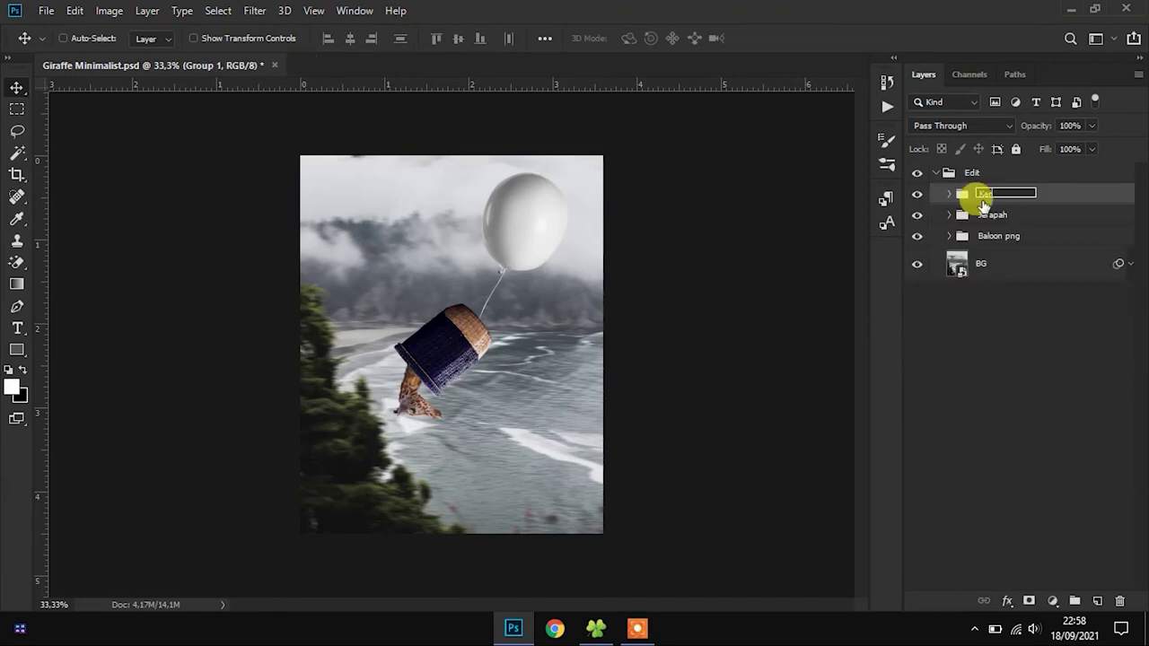
Move the balloon, basket and giraffe groups slightly lower and collapse the Edit group
{"action": "left_click", "coordinate": [1012, 236], "text": "shift"}
{"action": "left_click_drag", "start_coordinate": [488, 292], "coordinate": [488, 308]}
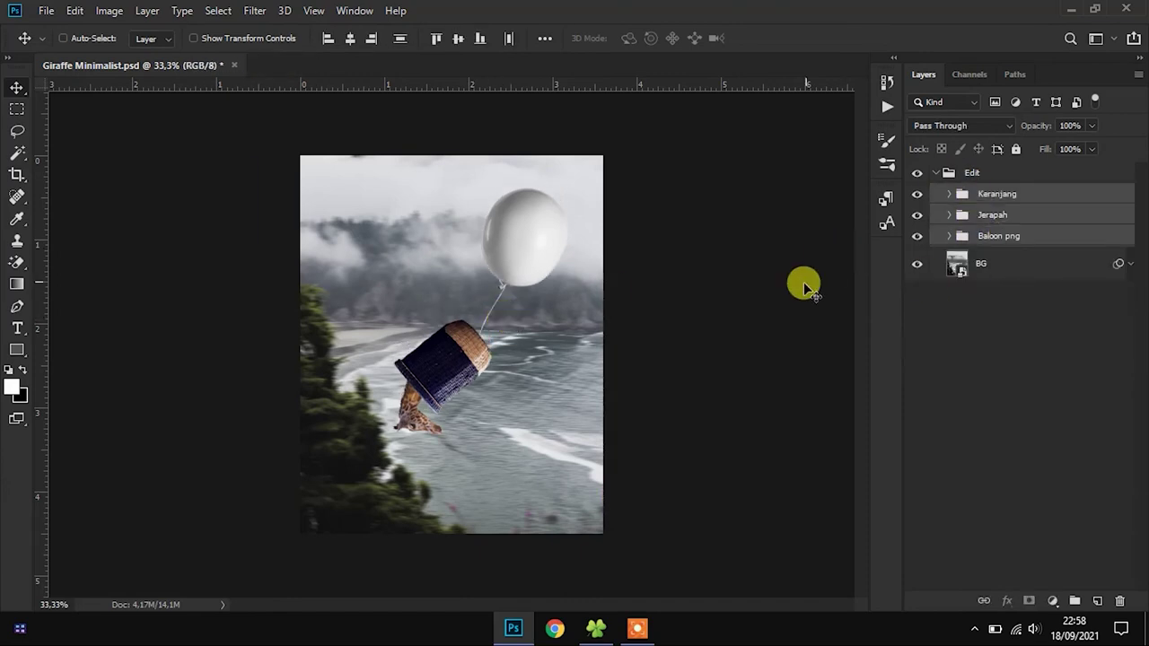
{"action": "left_click", "coordinate": [936, 172]}
{"action": "left_click", "coordinate": [254, 11]}
{"action": "left_click", "coordinate": [687, 327]}
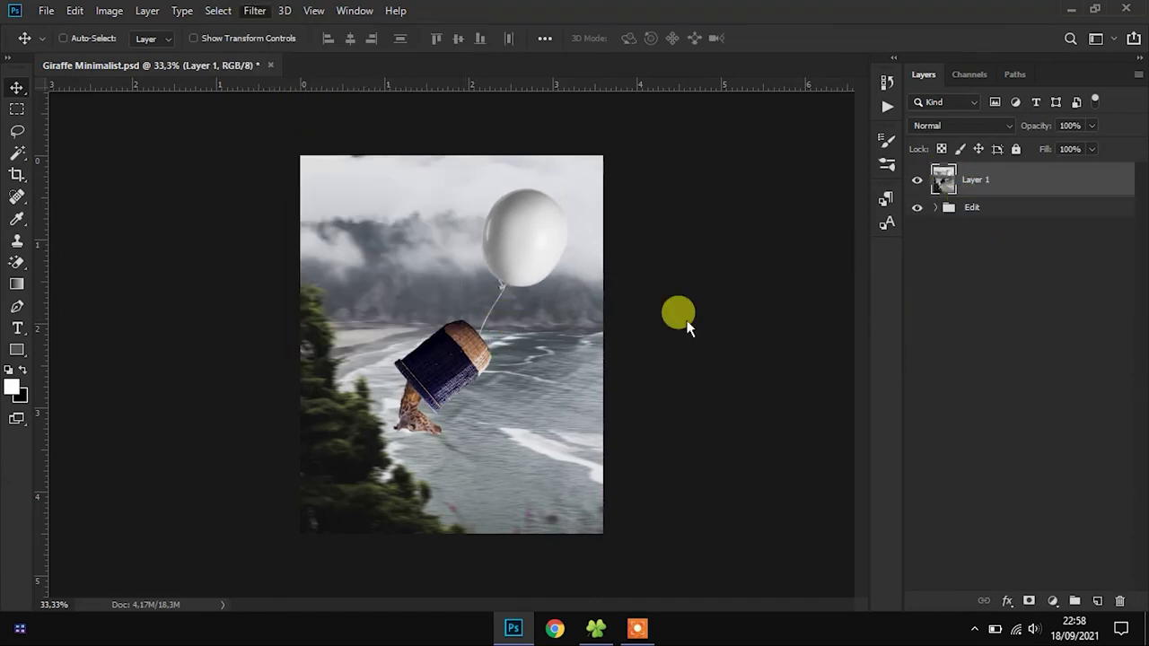
In Camera Raw, cool Temperature to -3 and raise Exposure to +0,20
{"action": "key", "text": "ctrl+shift+a"}
{"action": "left_click_drag", "start_coordinate": [931, 267], "coordinate": [927, 270]}
{"action": "left_click_drag", "start_coordinate": [930, 350], "coordinate": [935, 350]}
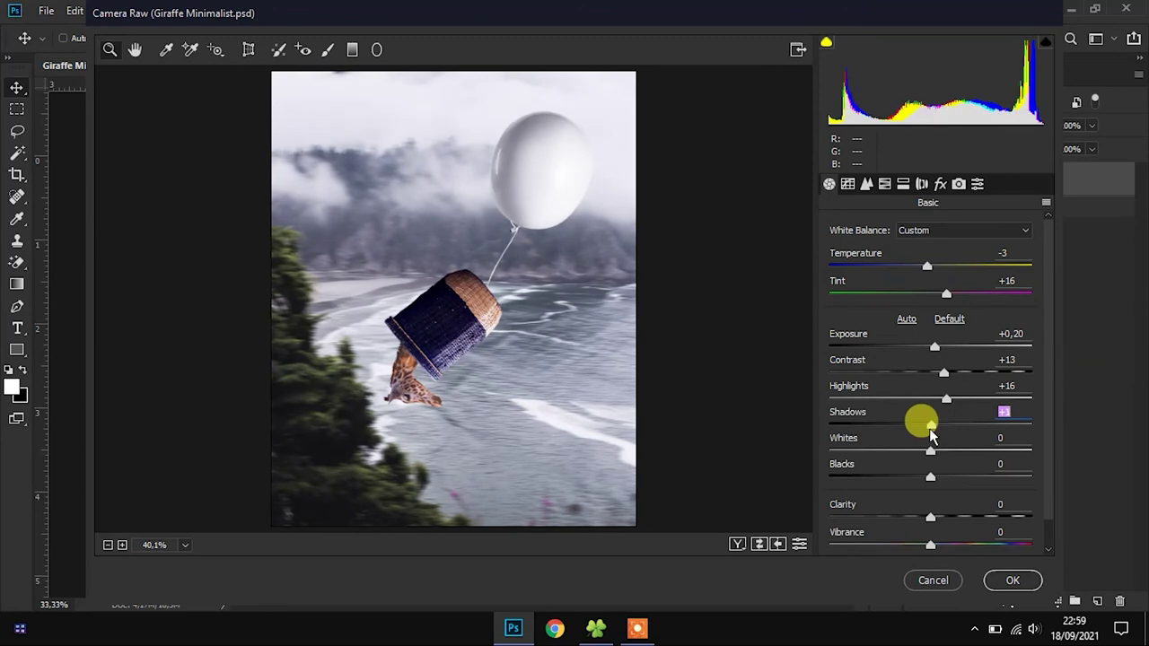
{"action": "scroll", "coordinate": [942, 431], "scroll_direction": "down", "scroll_amount": 1}
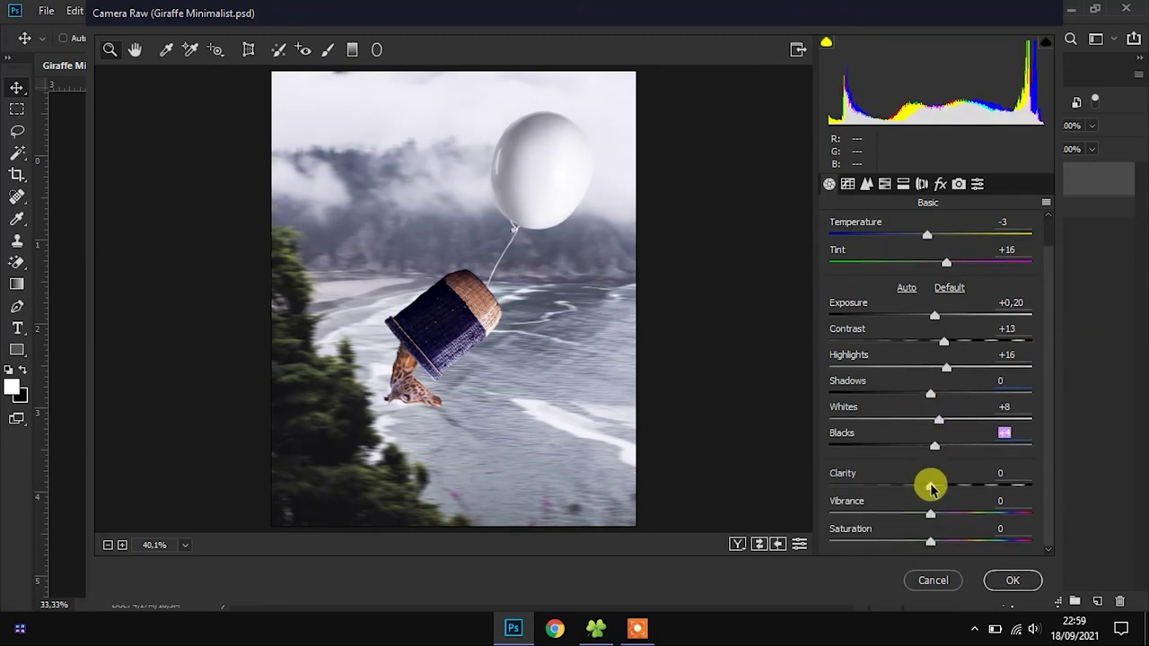